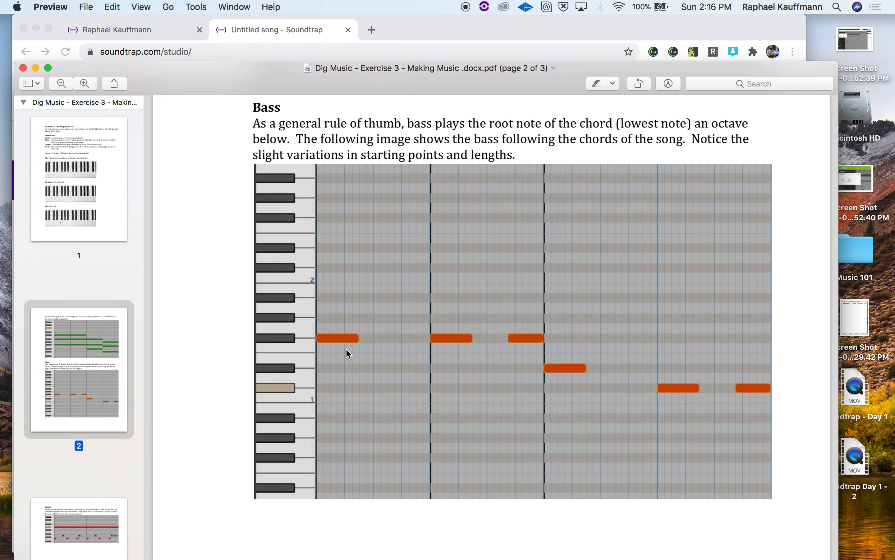
Switch to the Soundtrap studio in Chrome, add a new Guitar & bass track and open its instrument presets.
key(super+Tab)
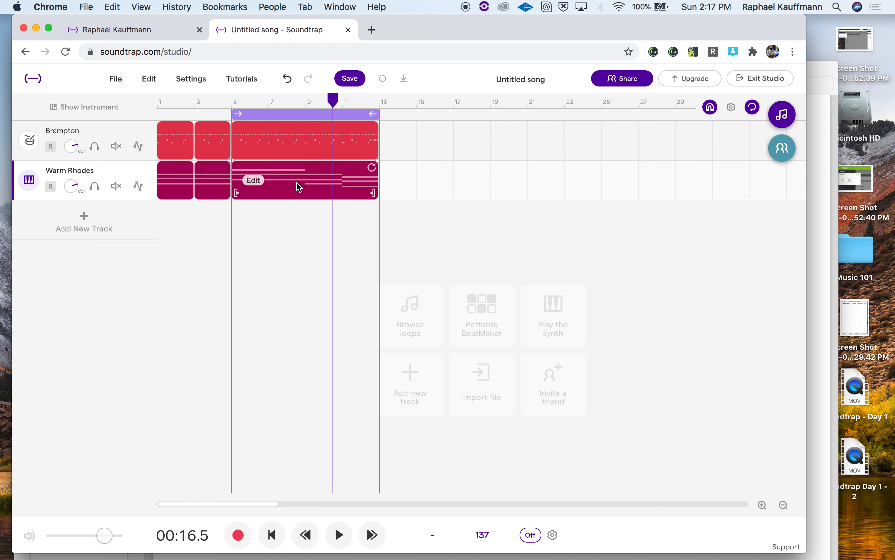
click(81, 216)
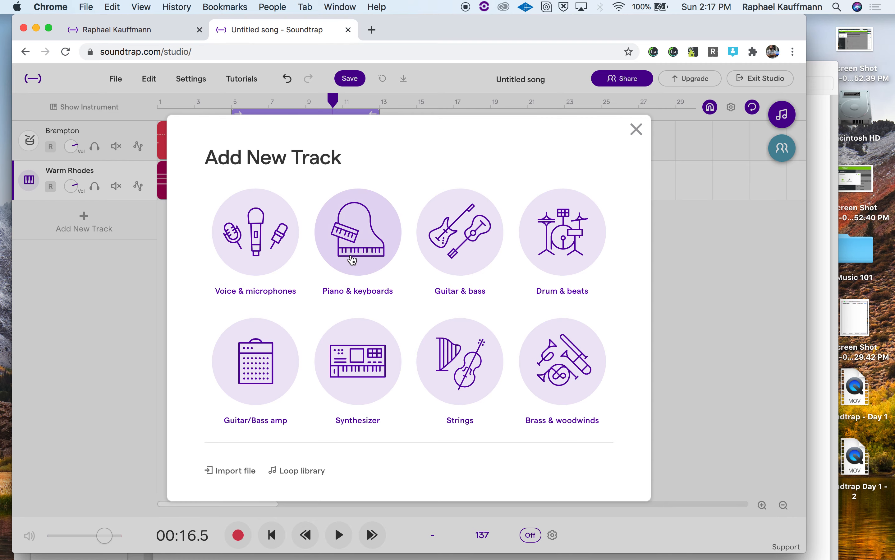
click(478, 241)
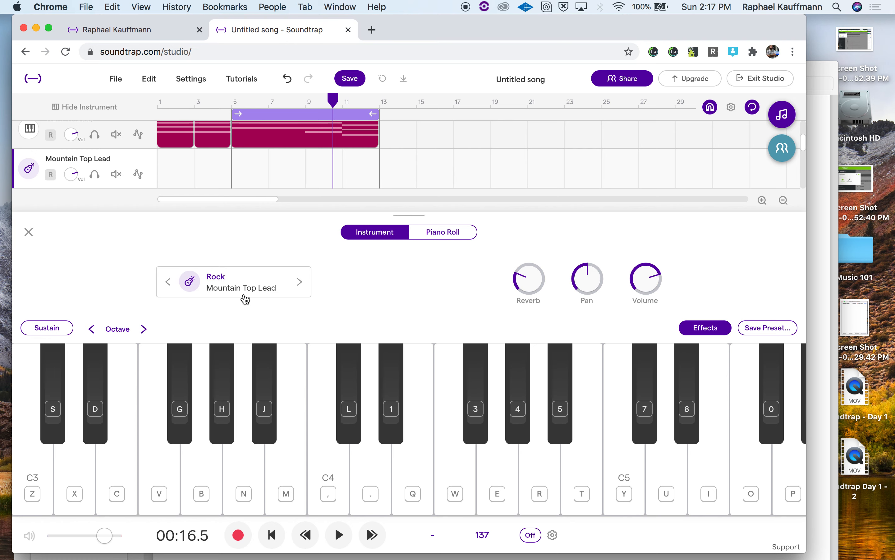
click(248, 424)
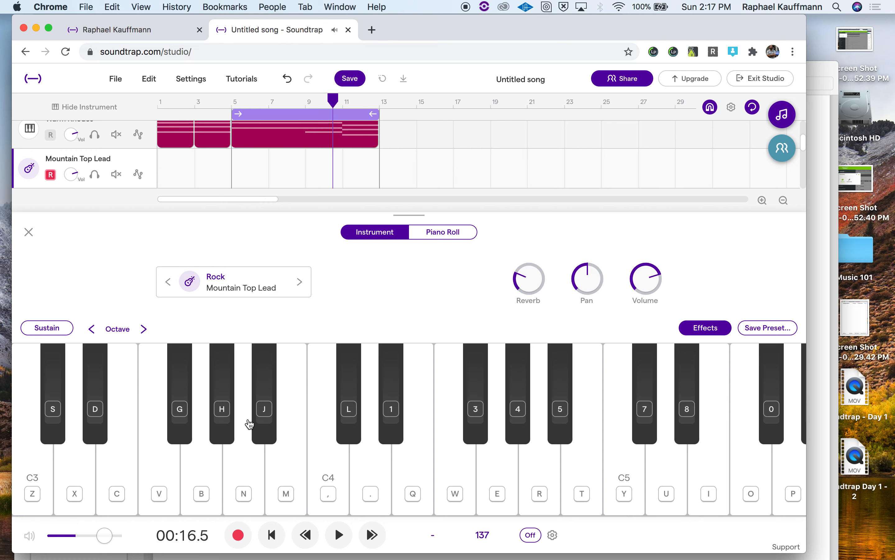
click(272, 285)
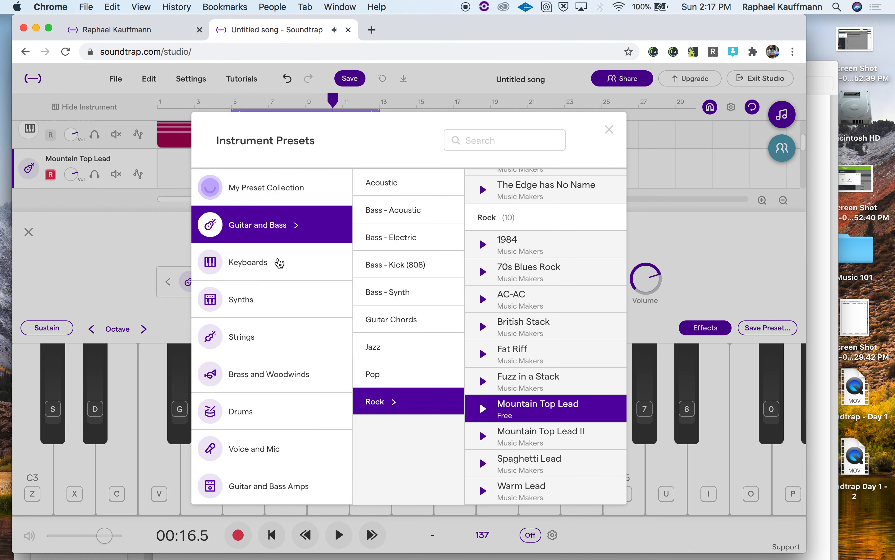
Assign the Clavinet preset from the Keyboards Pianos category to the new track.
click(281, 263)
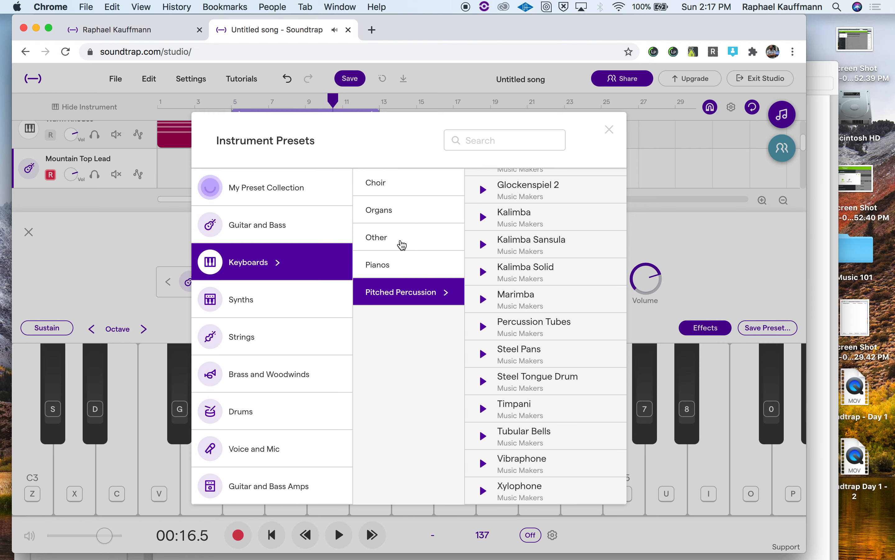
click(403, 264)
click(524, 276)
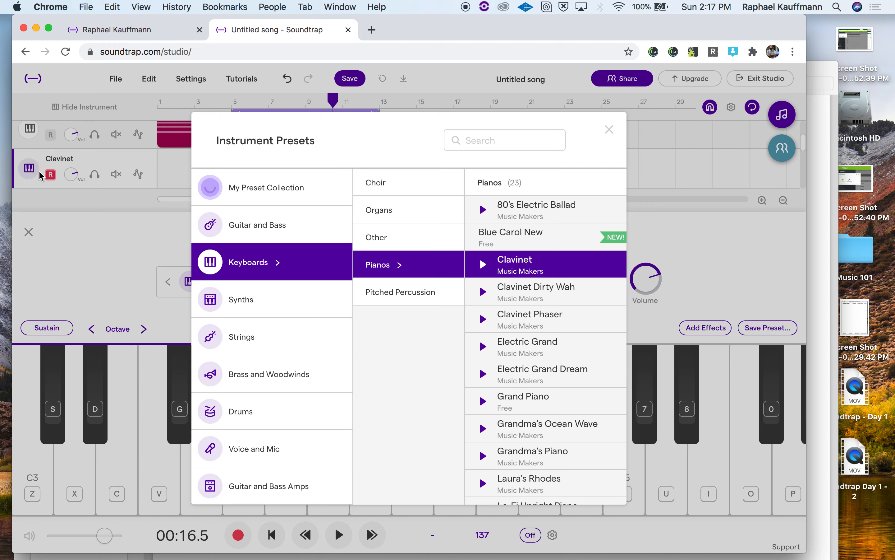
Set the new track's instrument to Bass VI Clean from the Guitar and Bass category, Bass - Electric.
click(254, 228)
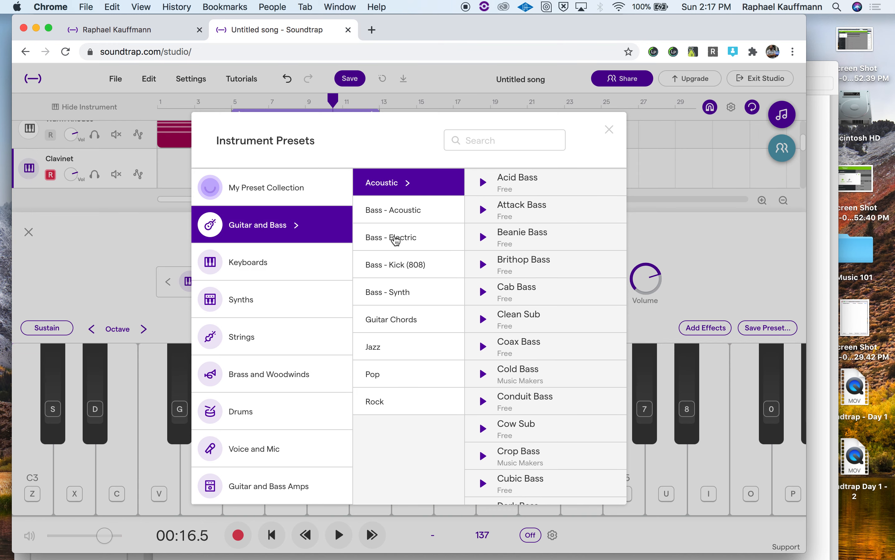
click(395, 240)
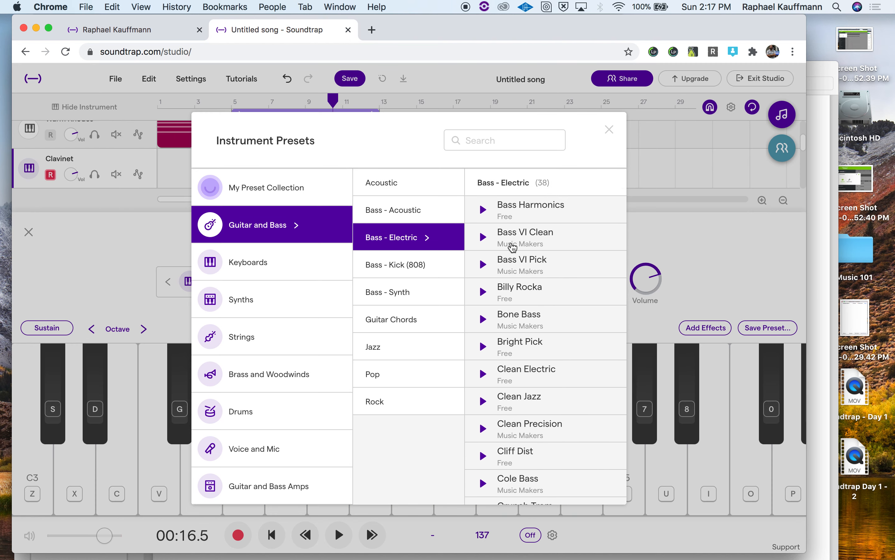
click(522, 243)
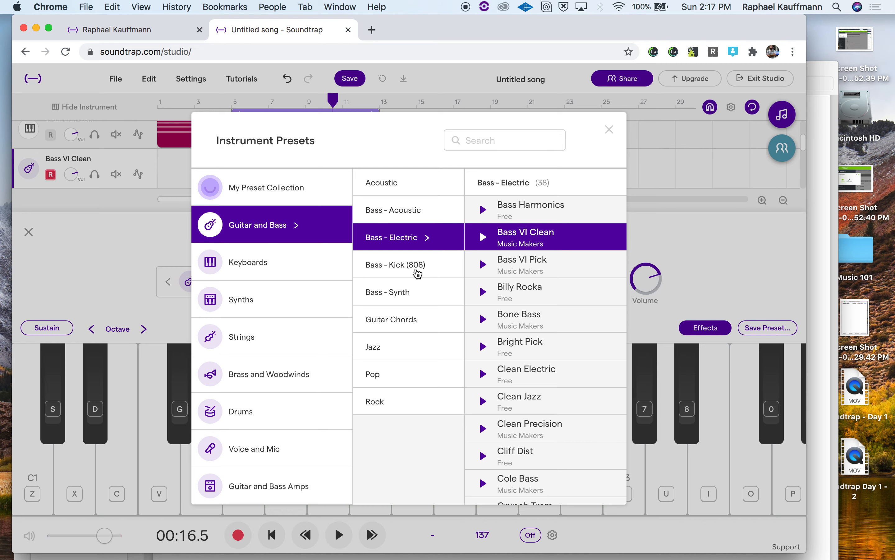
click(518, 239)
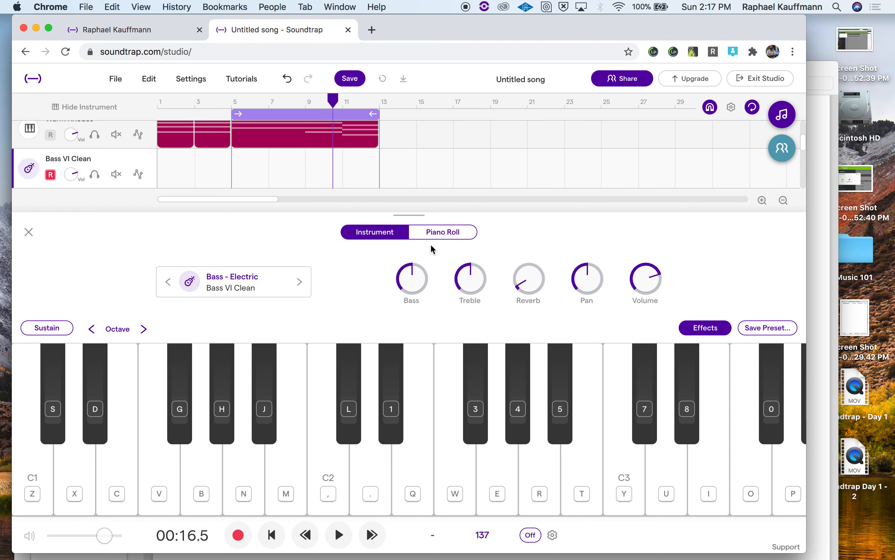
Add an F#1 note at the start of bar 5 in the bass track's piano roll.
click(437, 239)
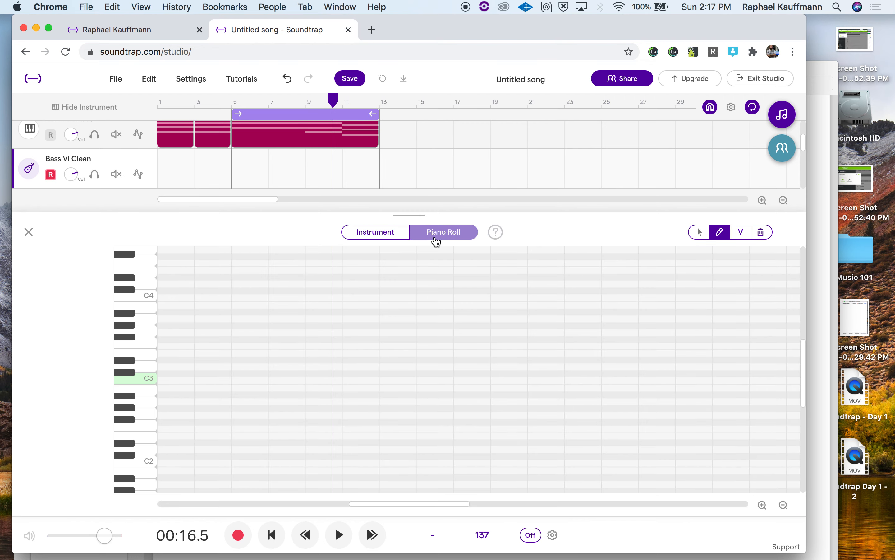
click(228, 100)
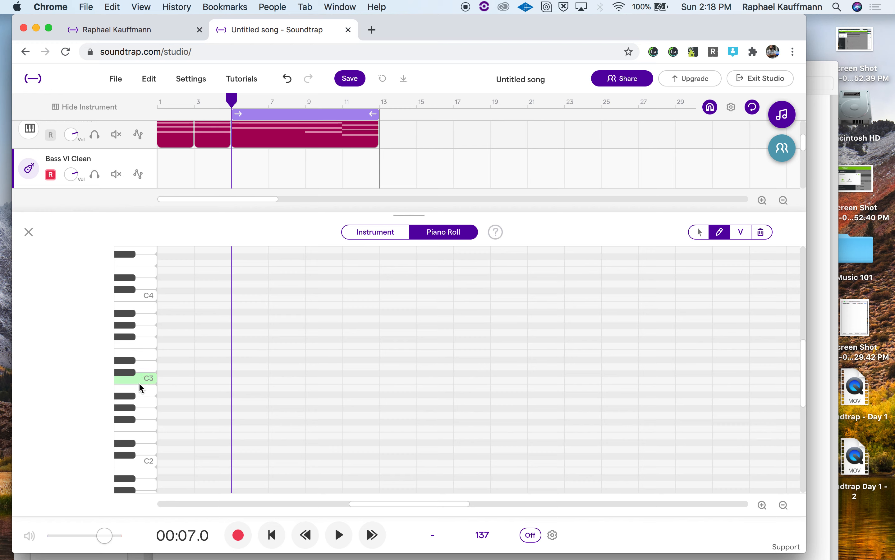
click(126, 420)
scroll(126, 421, down, 2)
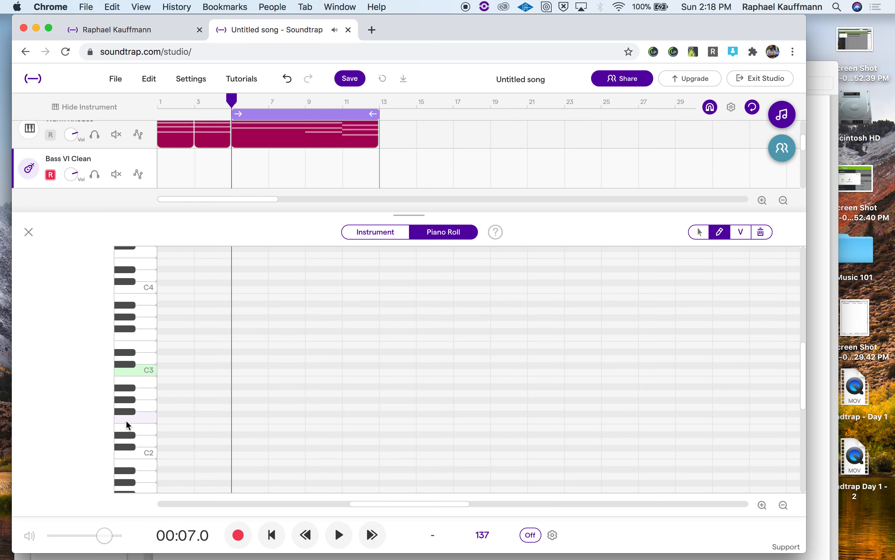
scroll(128, 425, down, 2)
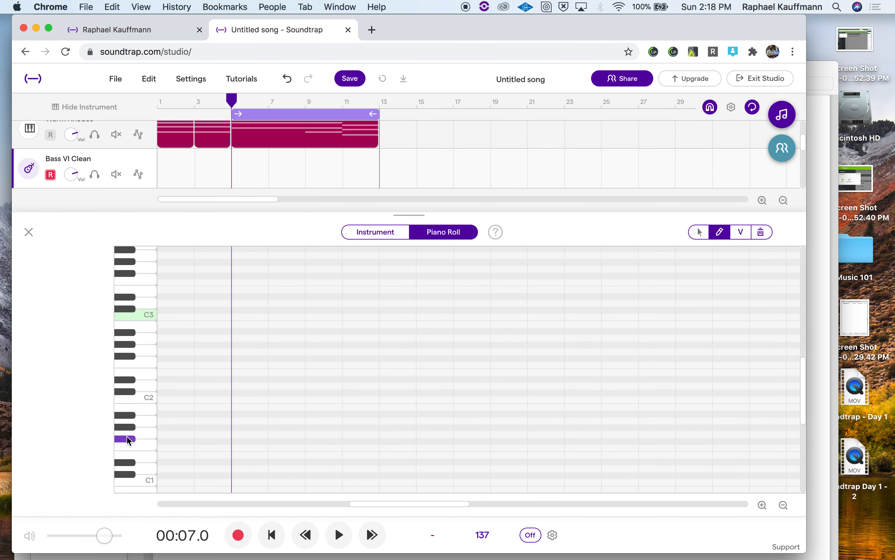
click(127, 440)
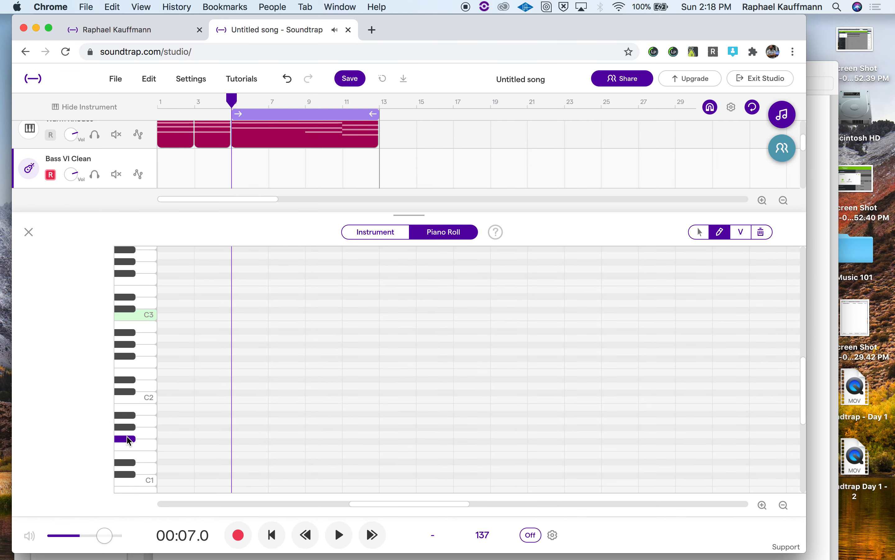
click(235, 440)
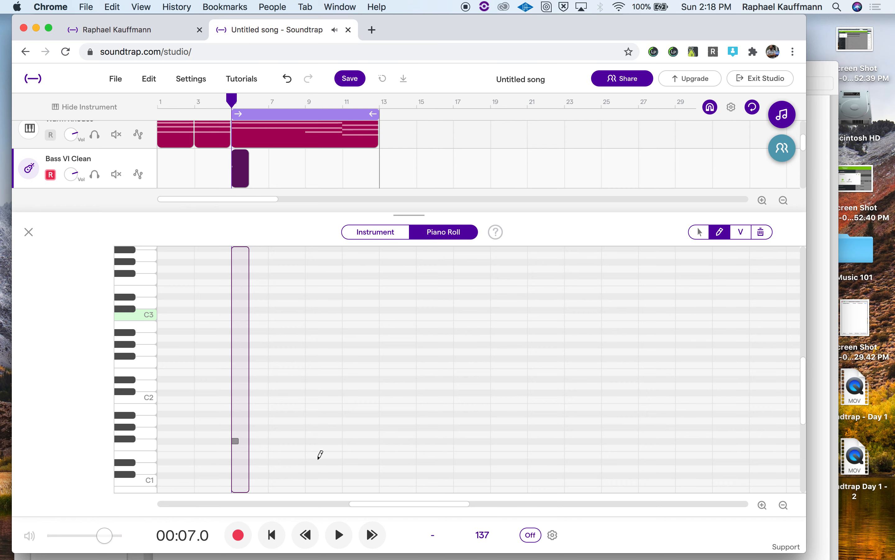
Lengthen the F#1 note at bar 5 to three beats and play it back.
click(763, 505)
click(763, 505)
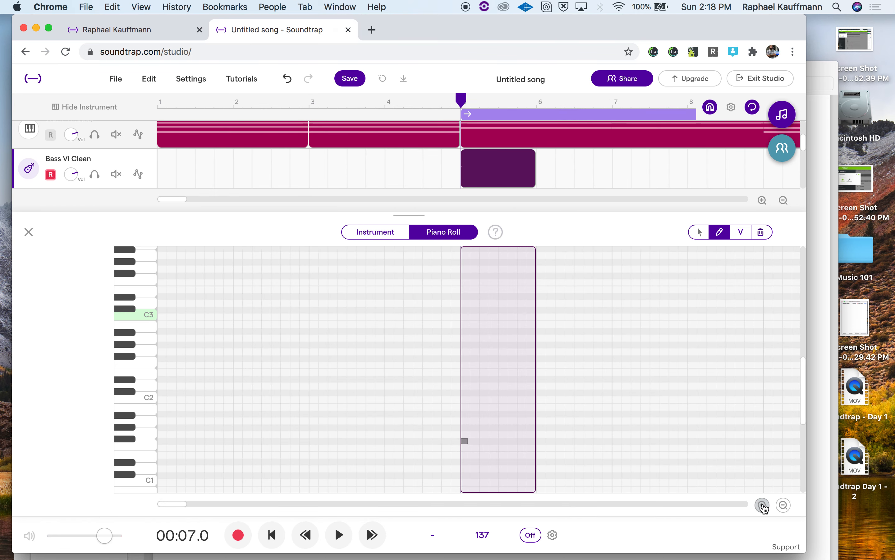
drag(467, 441, 518, 441)
key(space)
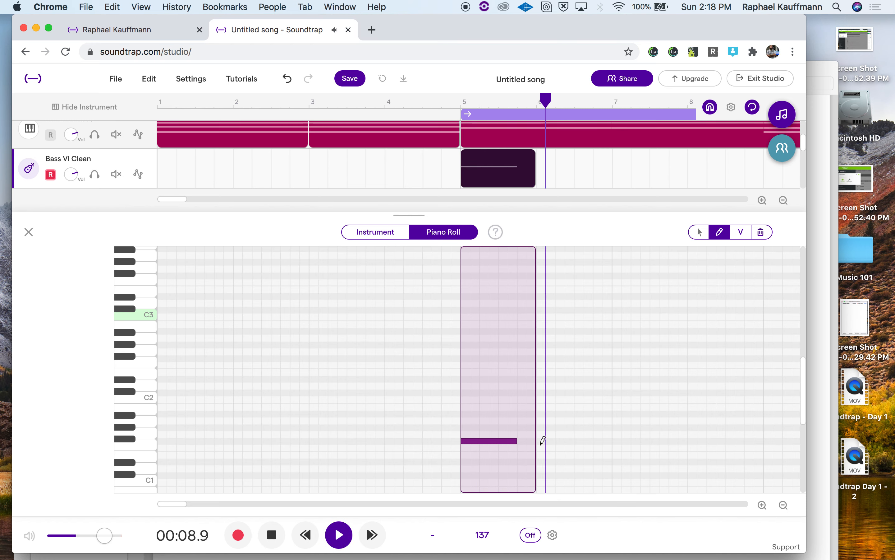
key(space)
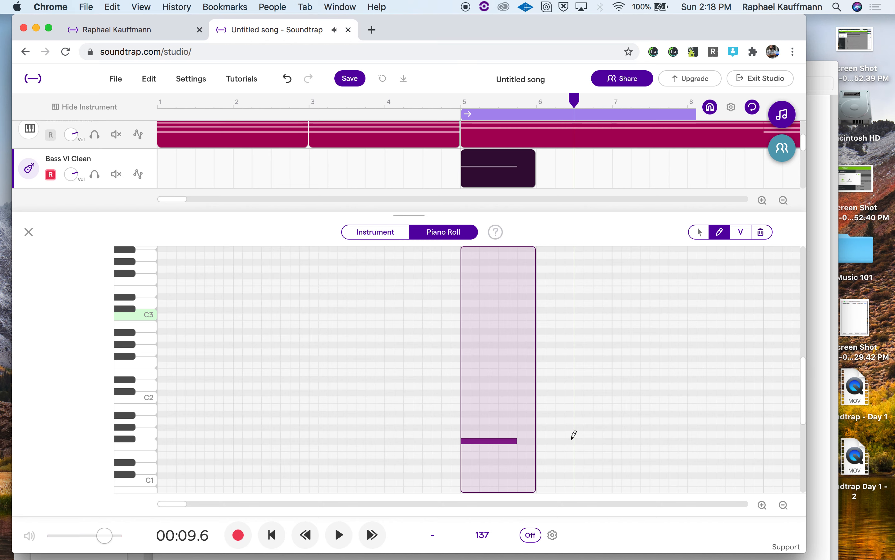
Play from bar 5 and add a second F#1 note of the same length at the start of bar 7.
scroll(573, 434, right, 5)
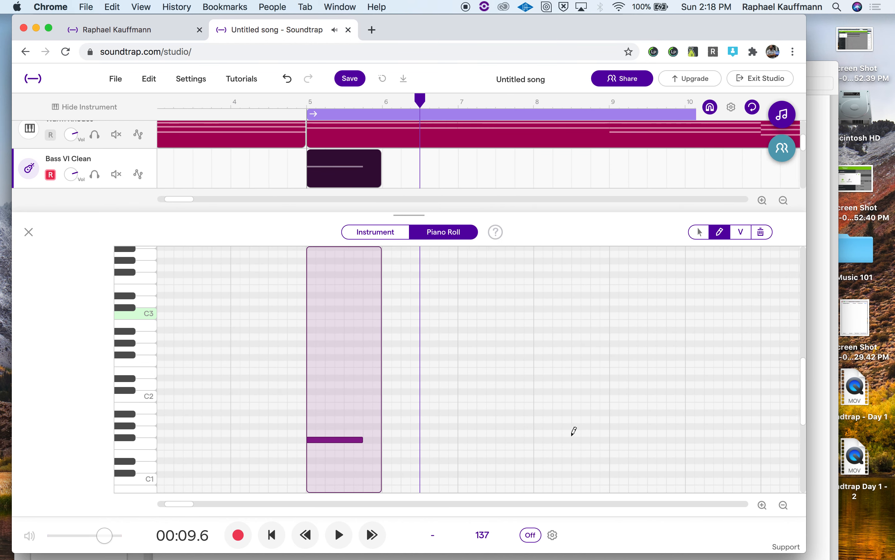
click(302, 105)
key(space)
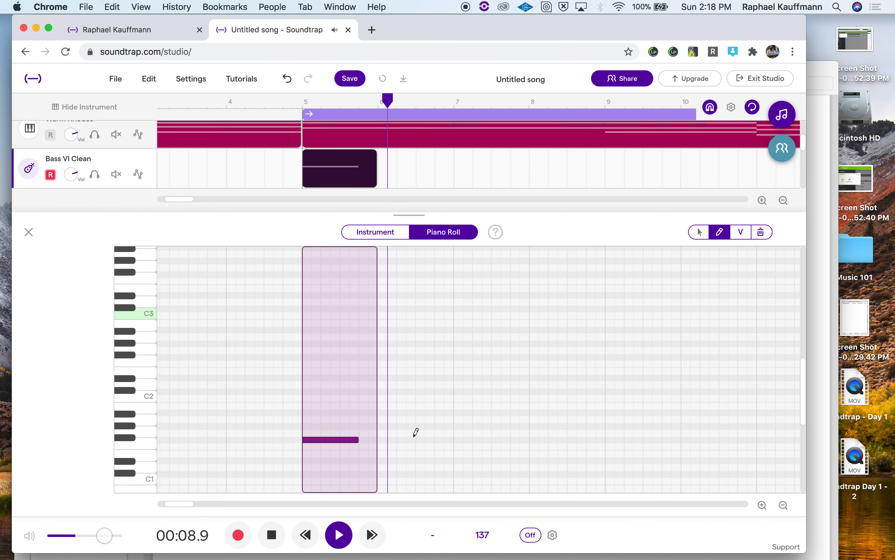
click(460, 440)
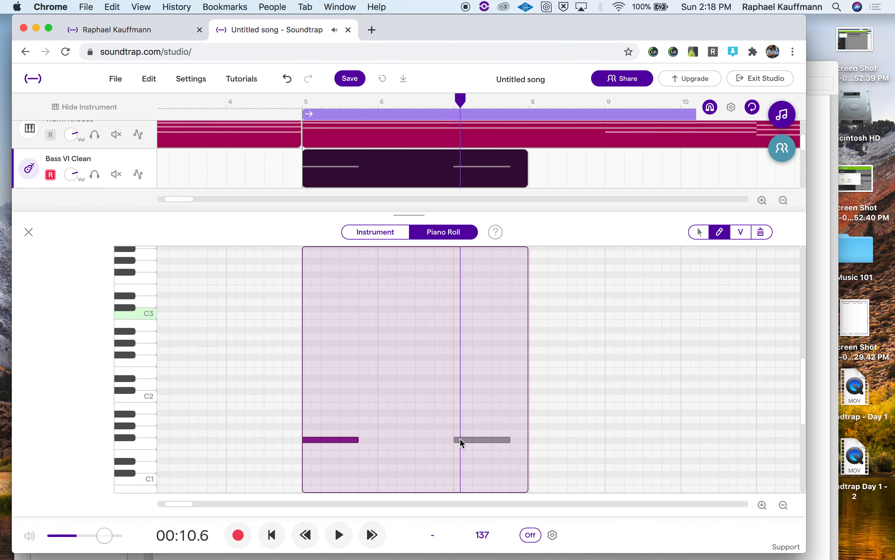
key(space)
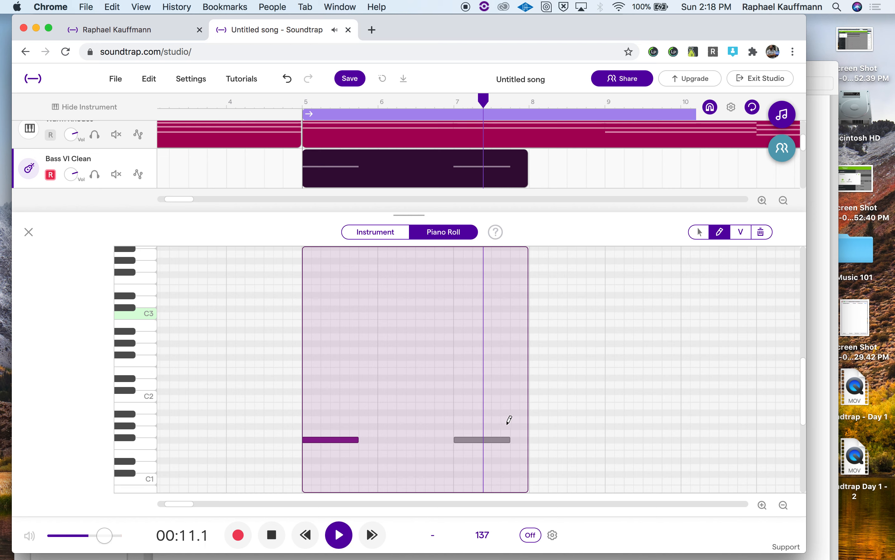
key(space)
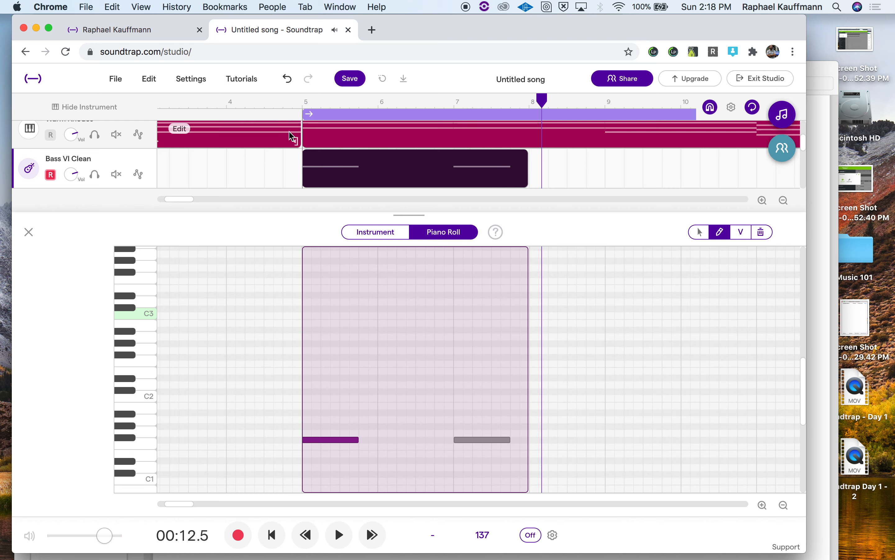
Play back the bass line from bar 5 to hear the first note.
click(303, 102)
key(space)
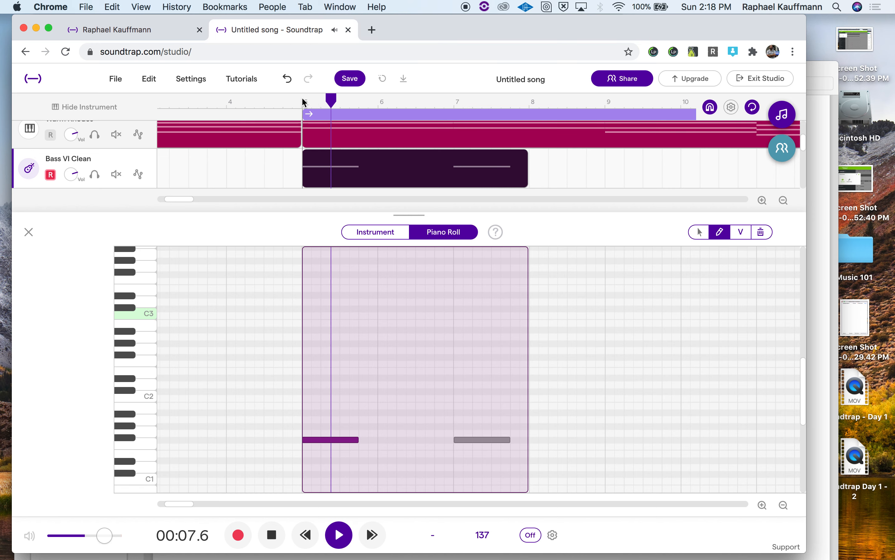
key(space)
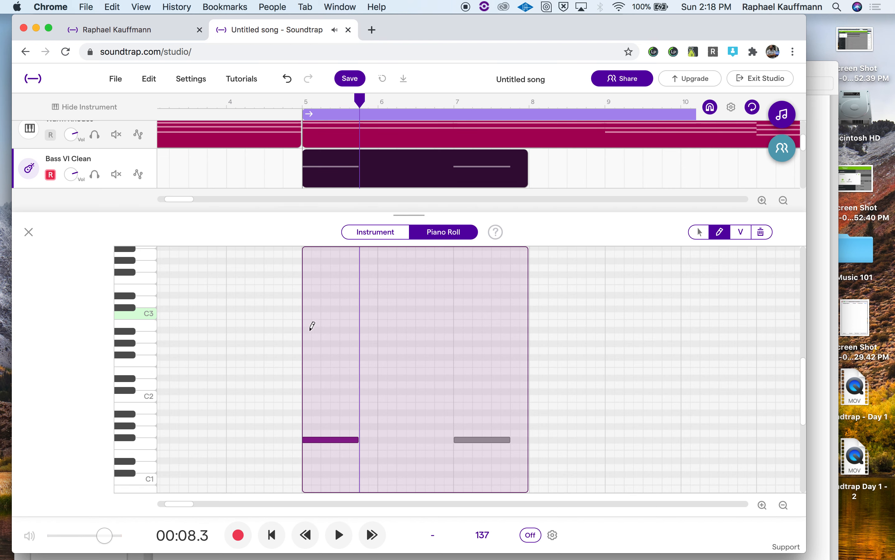
Place the playhead at the start of bar 6 and set the grid size to Automatic grid size.
click(763, 505)
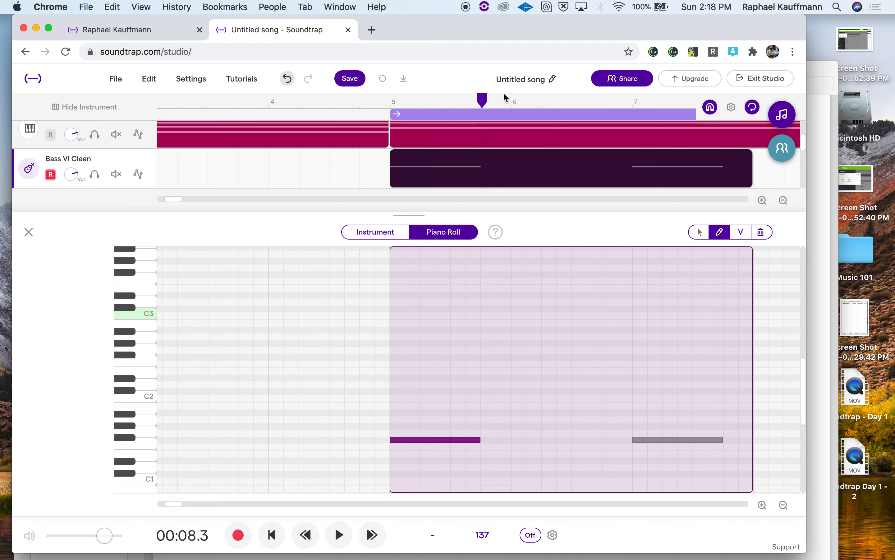
click(512, 101)
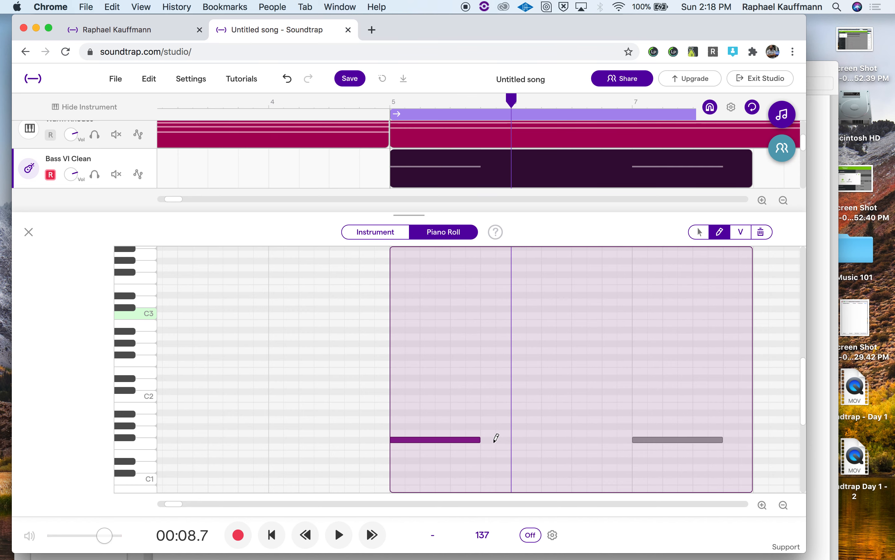
click(762, 505)
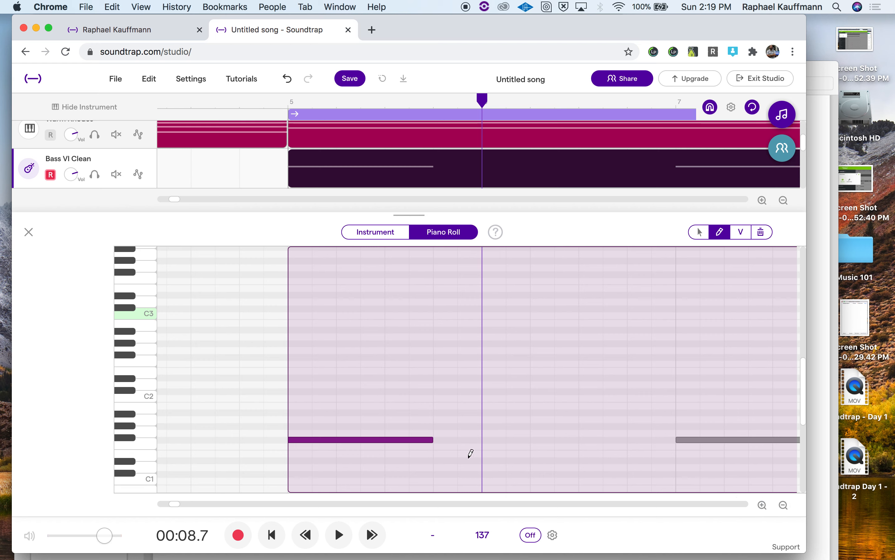
click(731, 108)
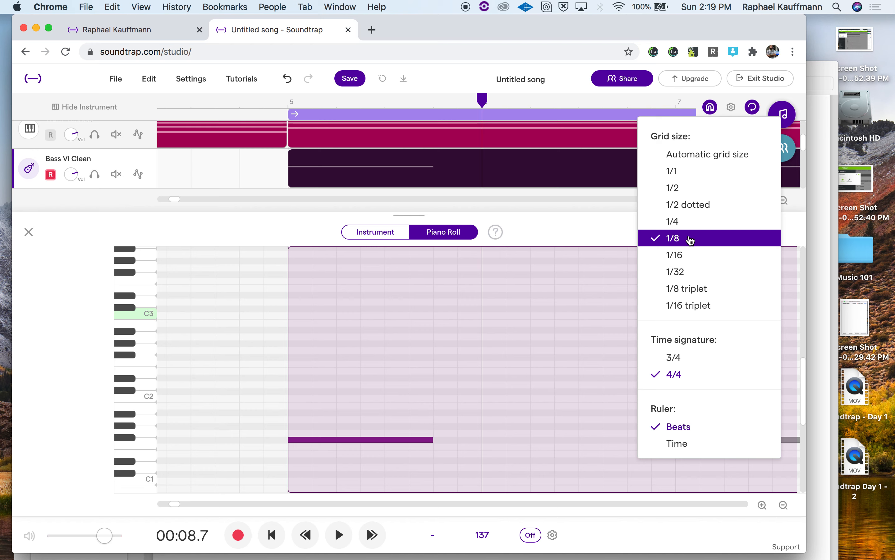
click(699, 156)
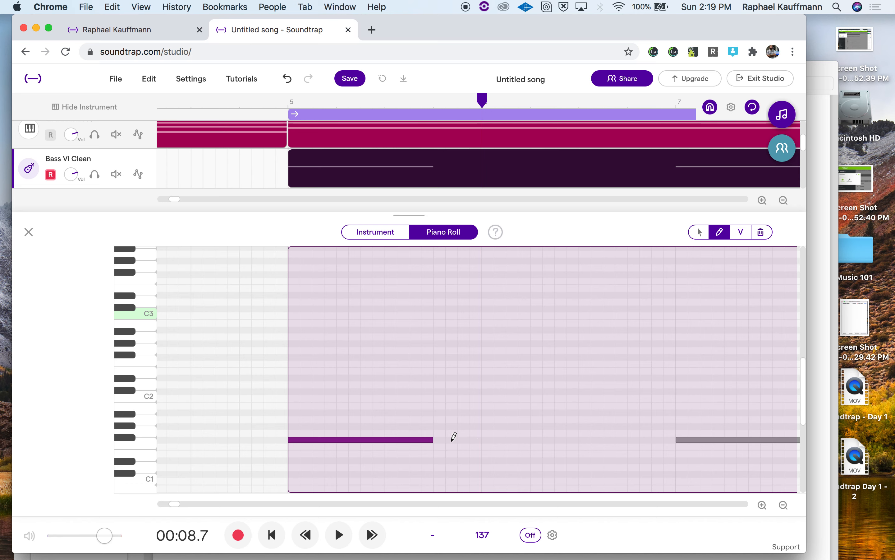
scroll(466, 434, right, 2)
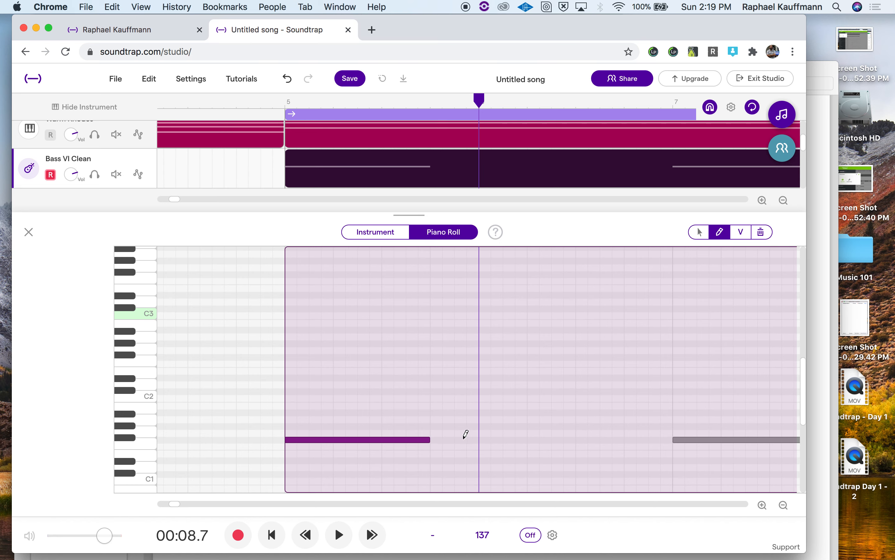
scroll(467, 434, right, 3)
scroll(468, 433, right, 5)
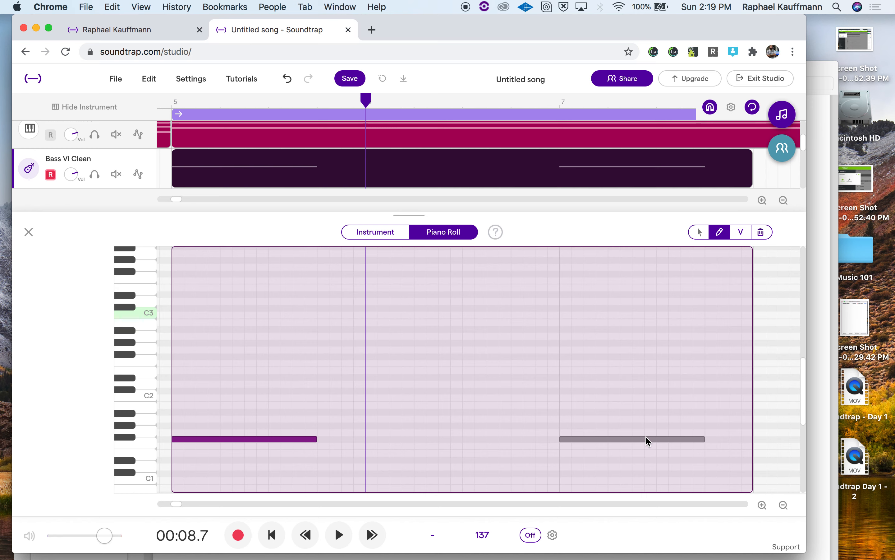
scroll(646, 436, right, 3)
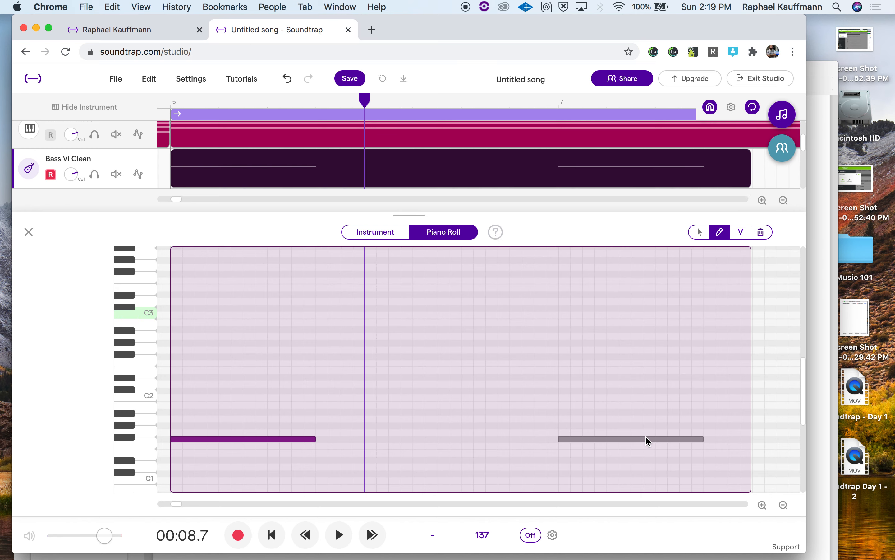
Play back the bass line from late bar 6 to hear the F#1 note in bar 7.
click(490, 99)
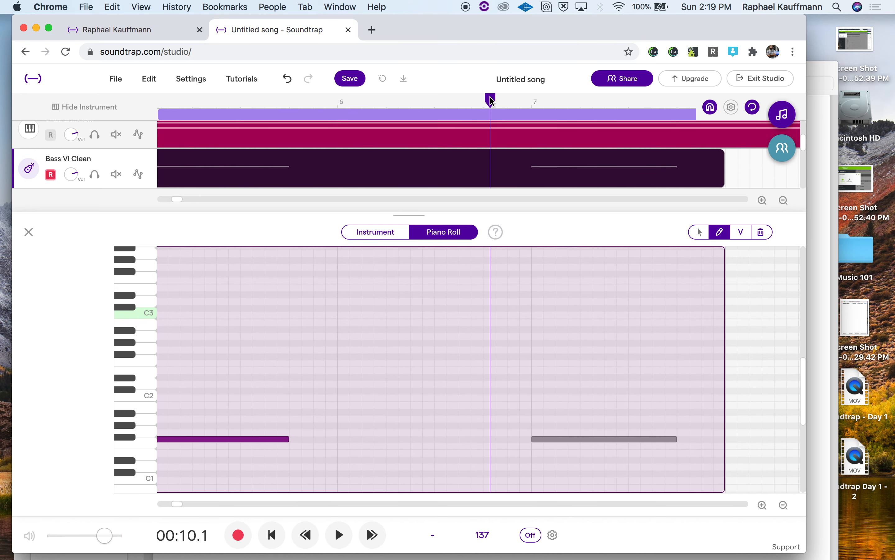
key(space)
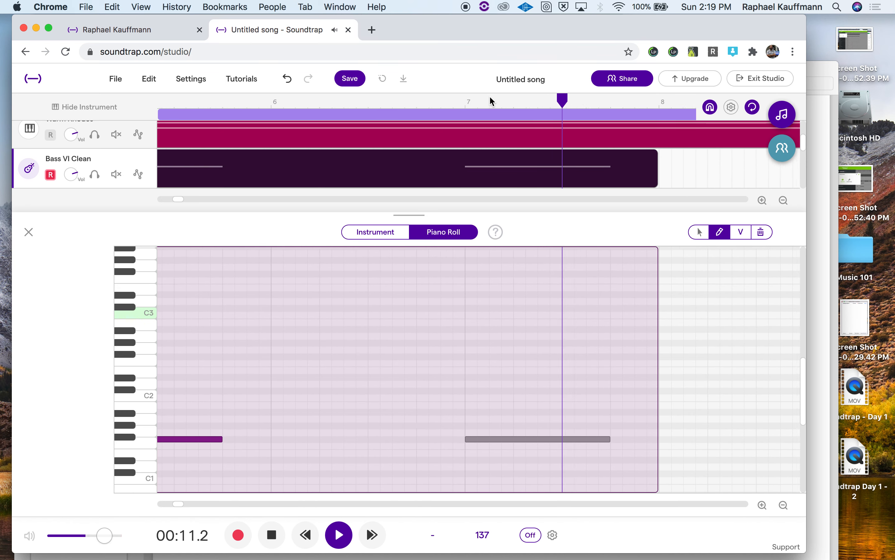
key(space)
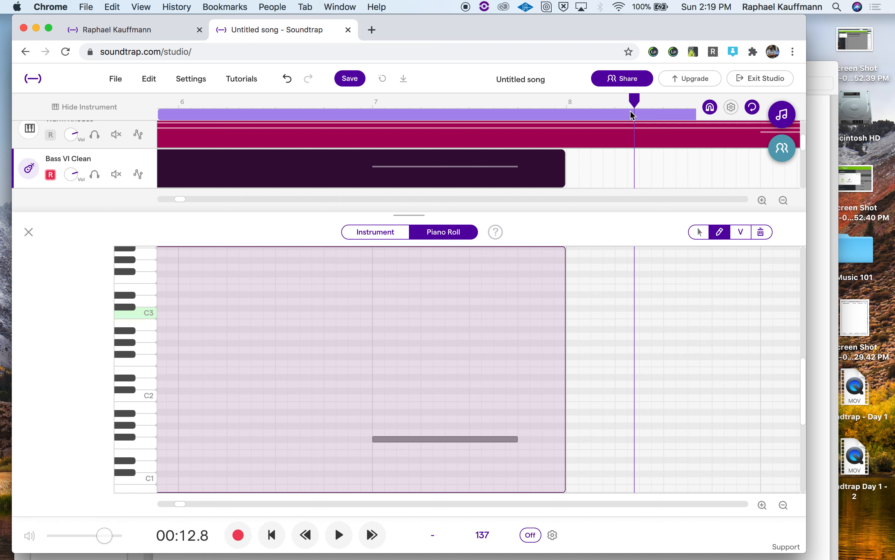
Play from the start of bar 8, and again from bar 7, to find where the next bass note falls.
drag(635, 100, 567, 106)
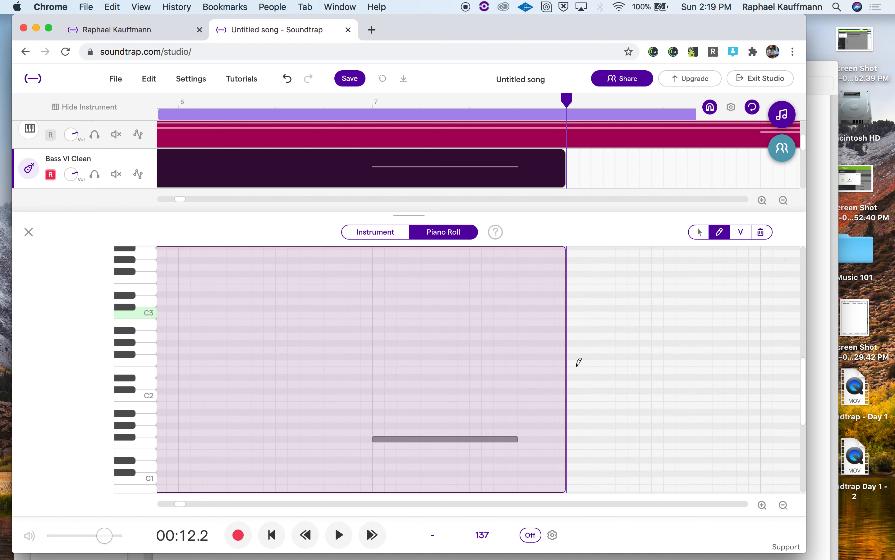
key(space)
key(space)
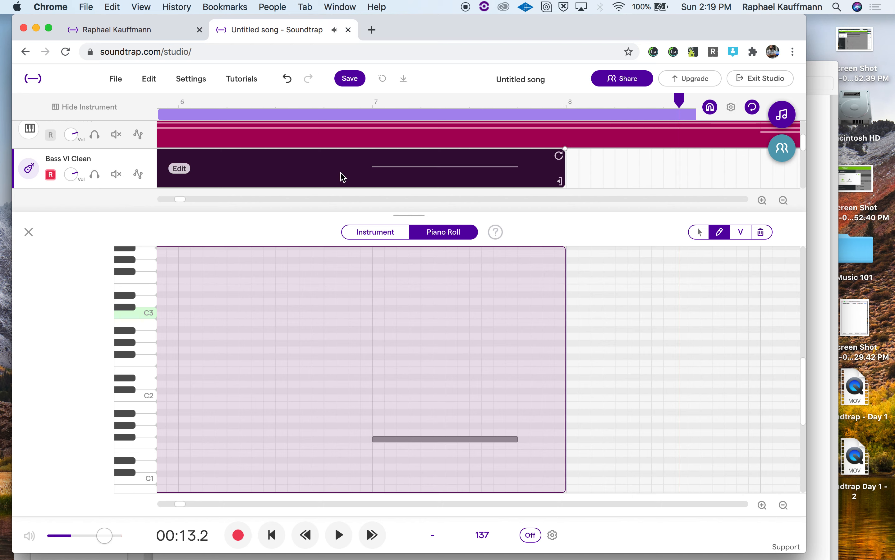
click(379, 98)
key(space)
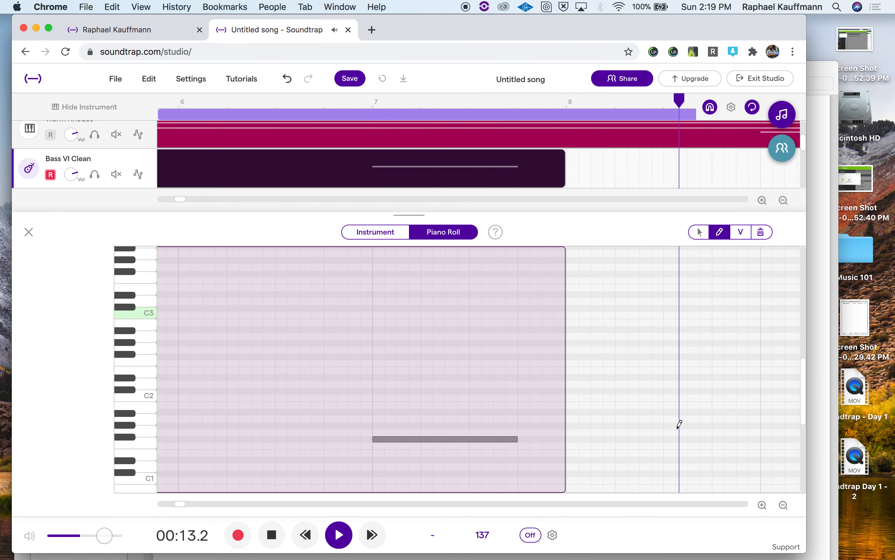
Add a third F#1 note and move it to start one and a half beats into bar 8.
click(694, 438)
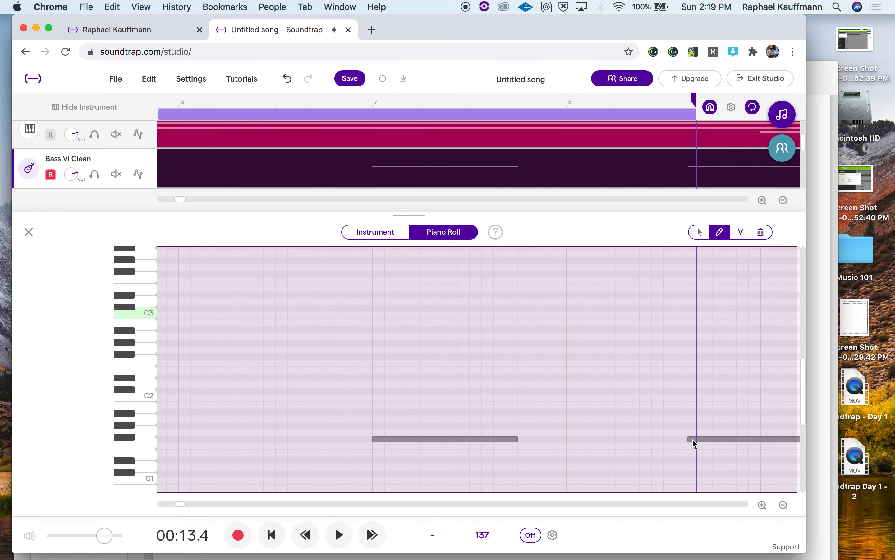
drag(710, 438, 668, 442)
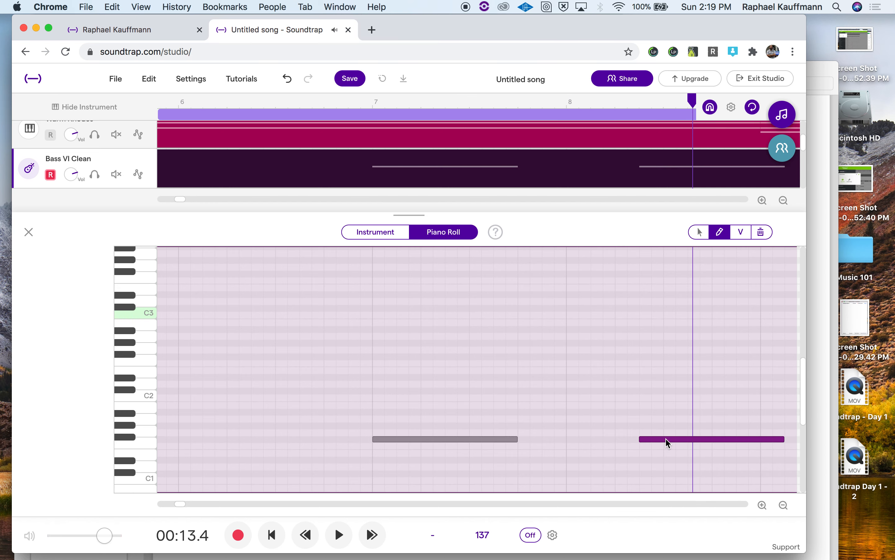
scroll(666, 440, right, 5)
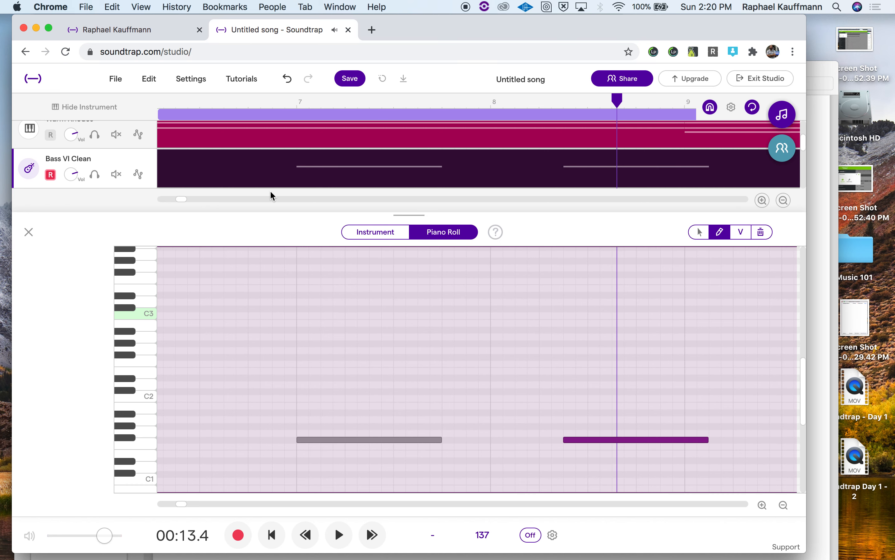
Play back the new F#1 note and shorten it so it ends at the start of bar 9.
click(239, 97)
key(space)
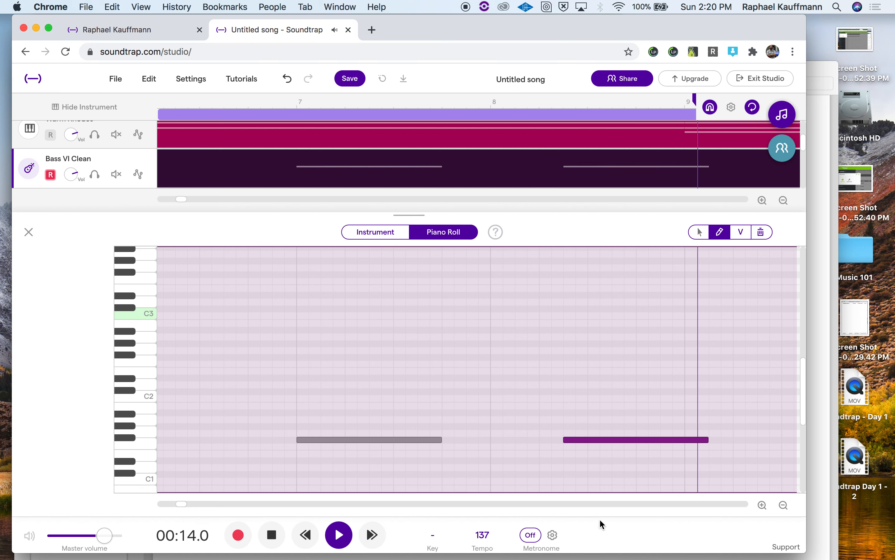
key(space)
drag(708, 439, 685, 439)
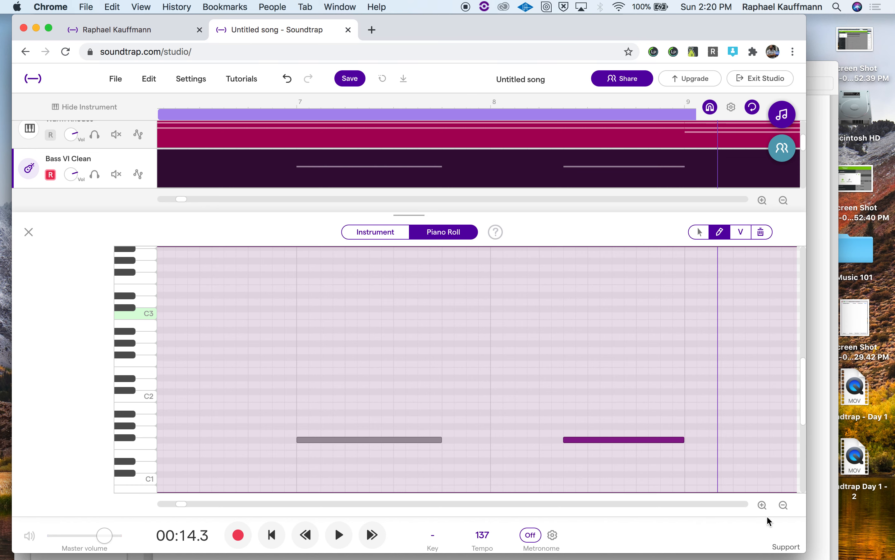
Zoom out the piano roll and play from the start of bar 8 to check the third note's timing.
click(783, 505)
scroll(384, 381, left, 5)
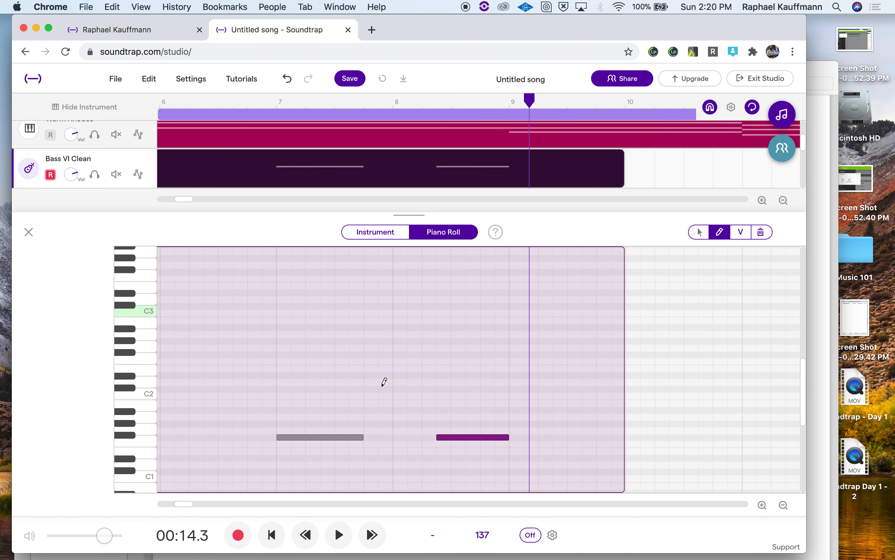
scroll(376, 386, right, 1)
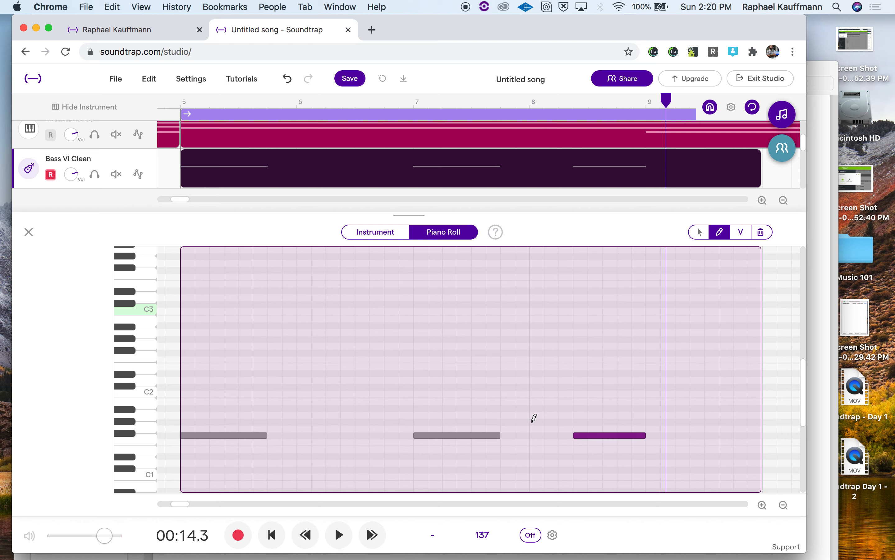
click(531, 105)
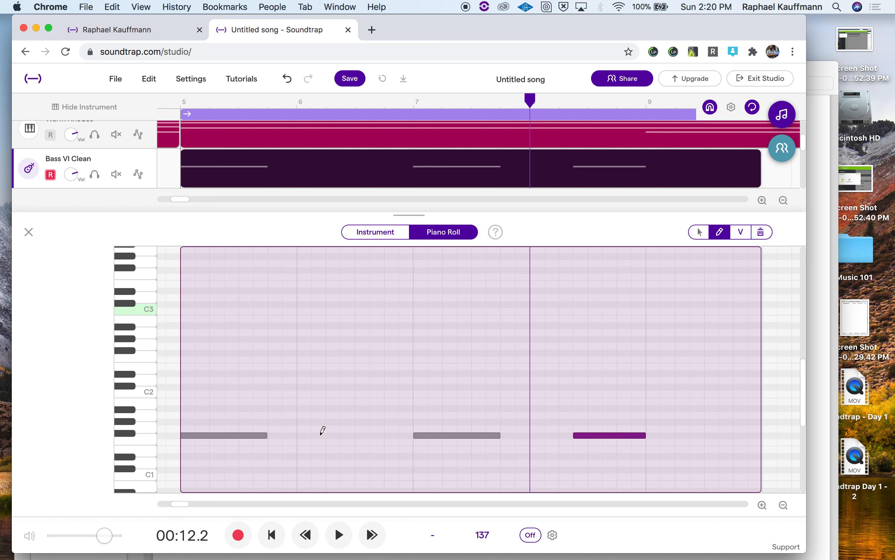
drag(349, 440, 387, 434)
key(space)
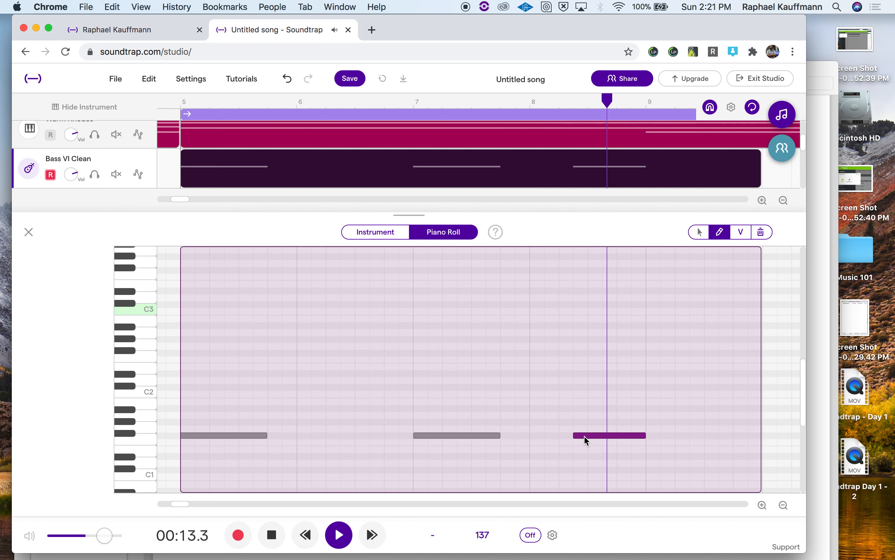
key(space)
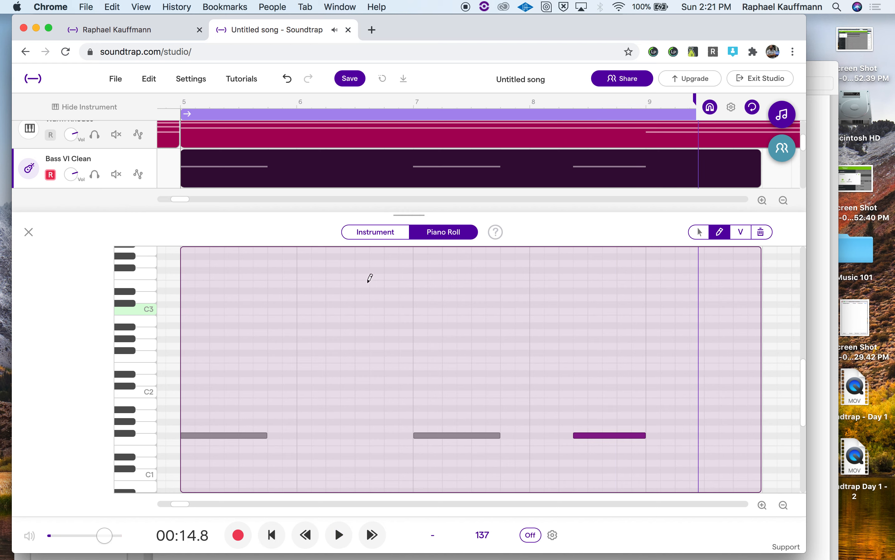
Play back all of the following bass notes from late bar 5 through bar 8.
click(282, 100)
key(space)
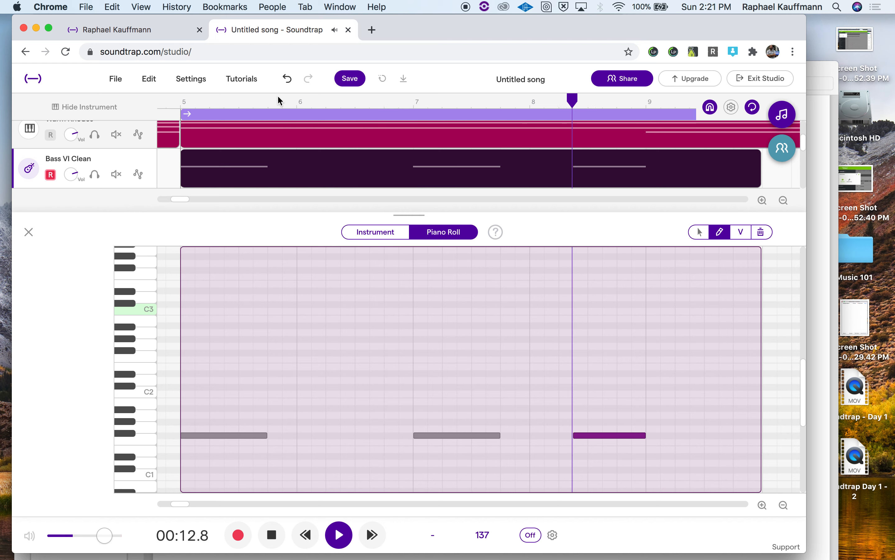
key(space)
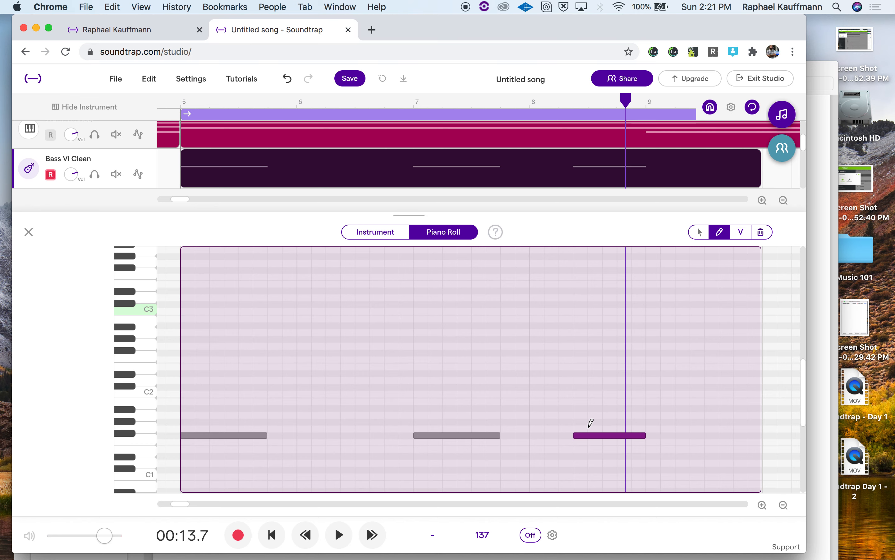
Place the playhead at the start of bar 9, audition the Eb1 key, and add an Eb1 note there.
scroll(588, 427, right, 1)
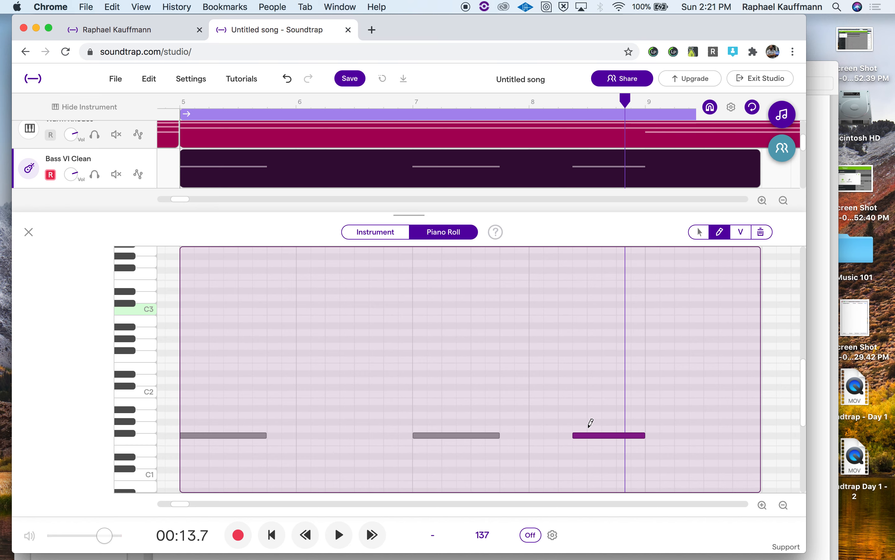
scroll(591, 423, right, 3)
scroll(590, 423, down, 5)
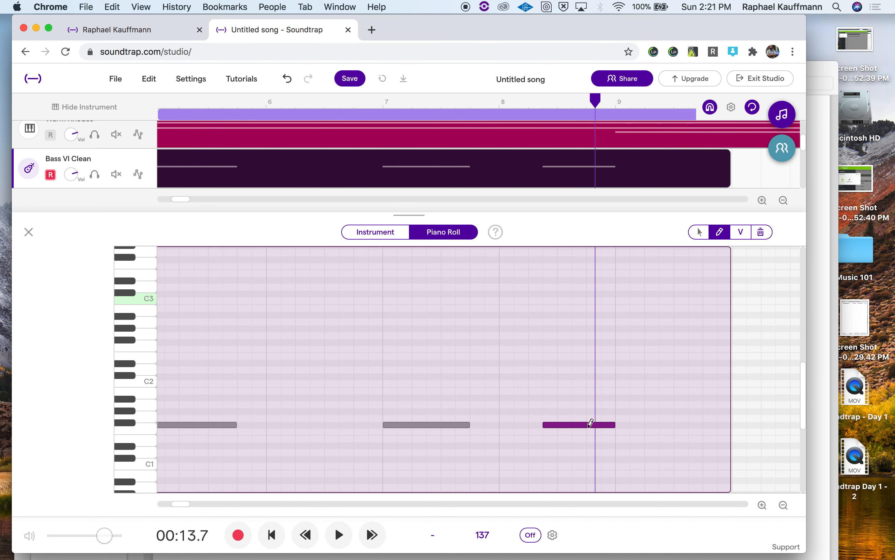
scroll(591, 423, right, 5)
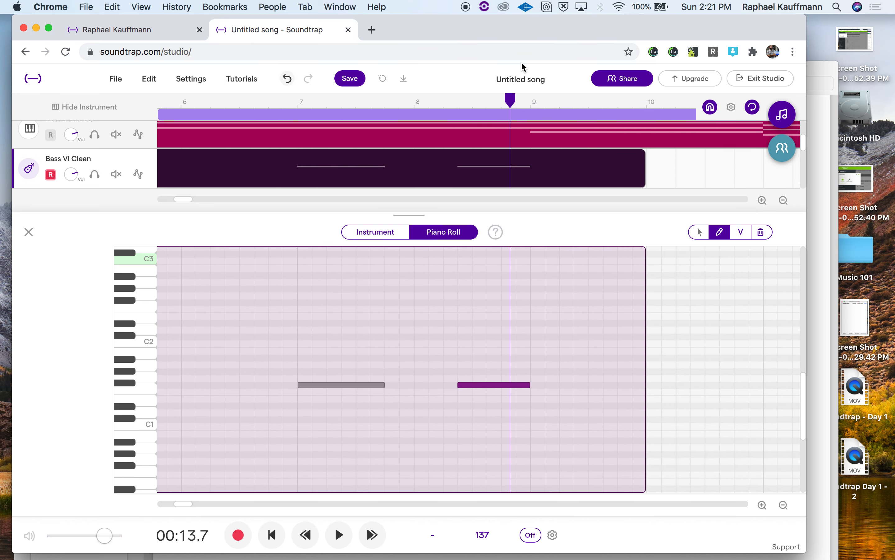
click(532, 105)
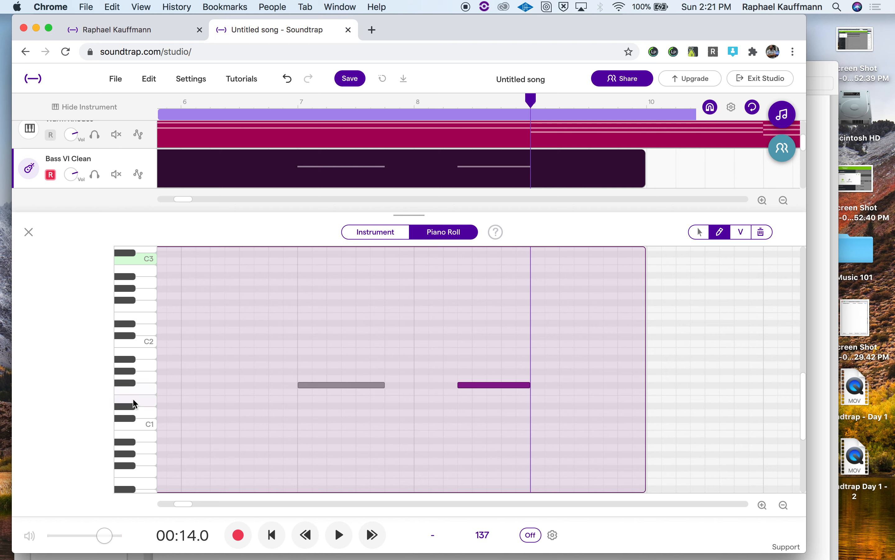
click(145, 408)
click(536, 406)
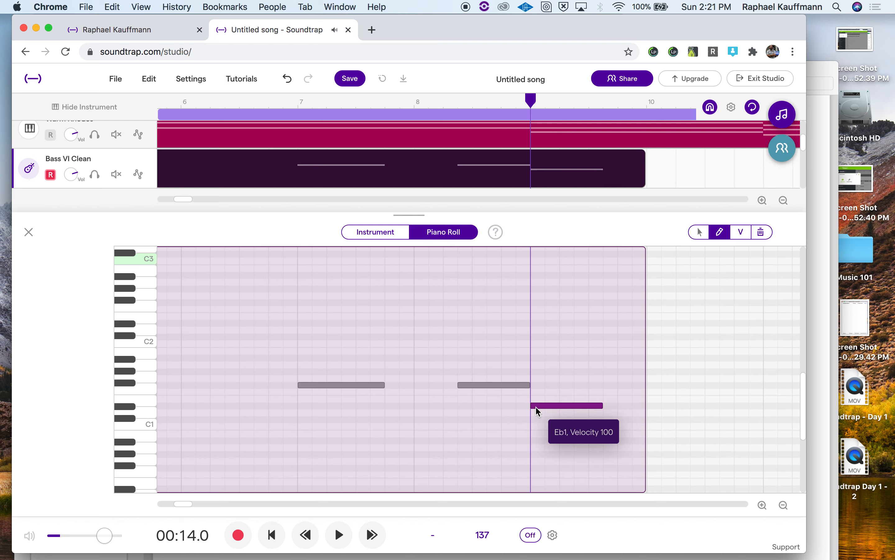
Play back the Eb1 note and lengthen it to about five and a half beats, past the start of bar 10.
key(space)
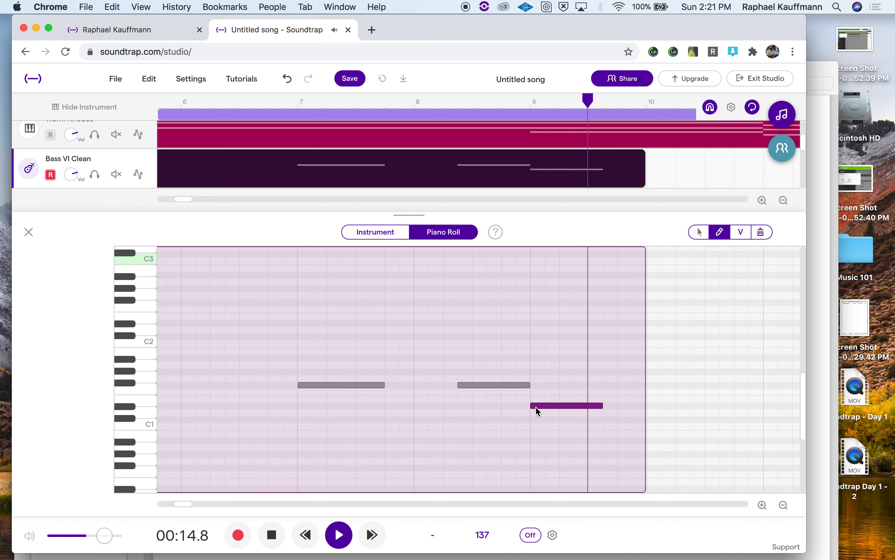
key(space)
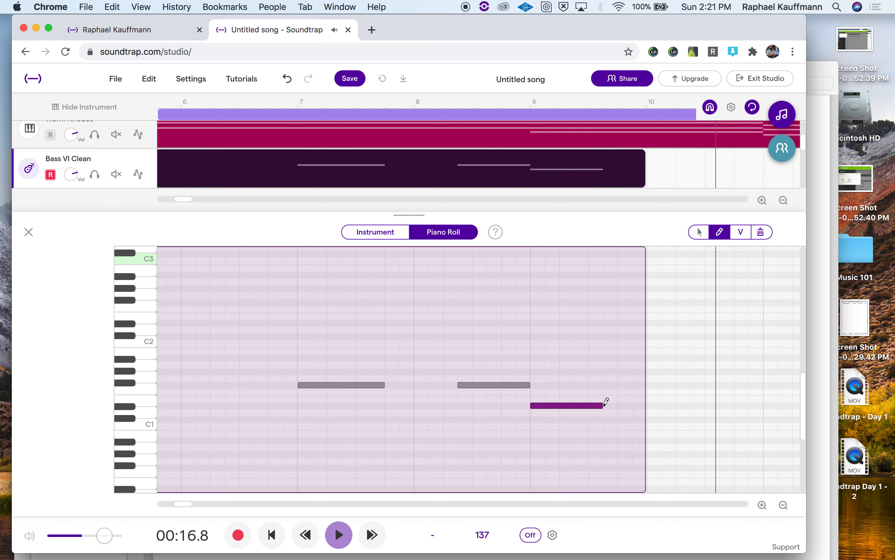
drag(602, 405, 686, 403)
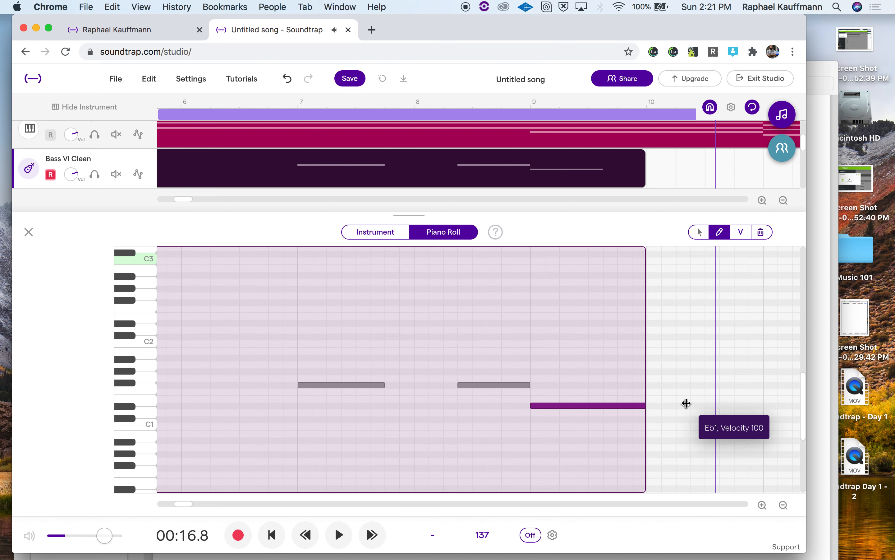
click(686, 402)
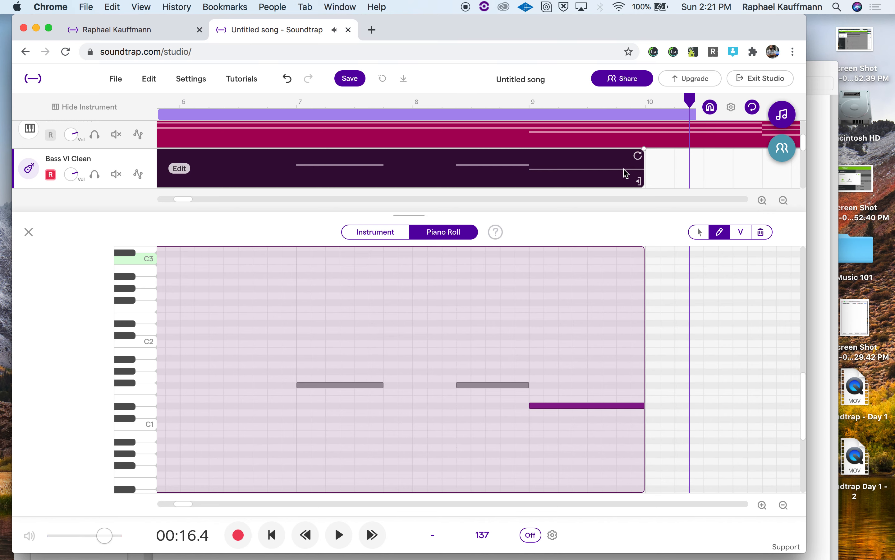
scroll(623, 168, right, 4)
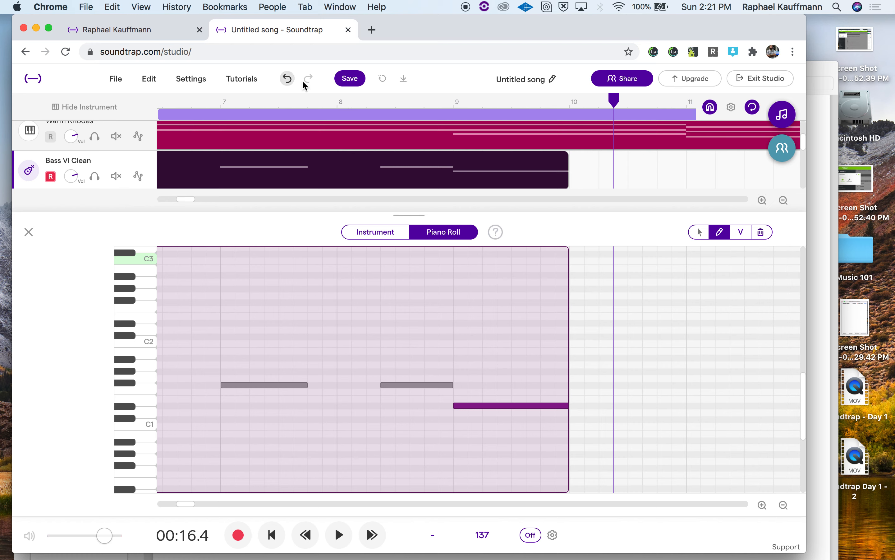
click(525, 405)
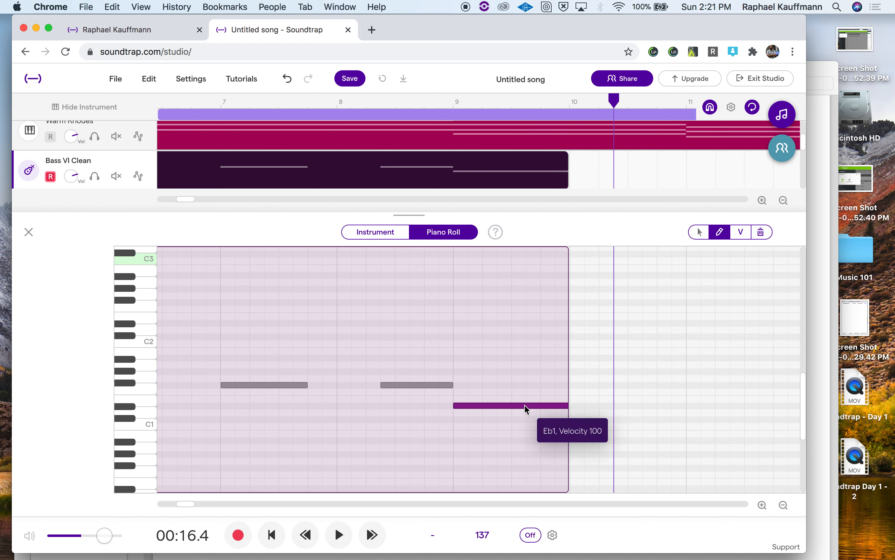
Play from late bar 8 to listen to the Eb1 note and find the next chord change.
click(424, 109)
key(space)
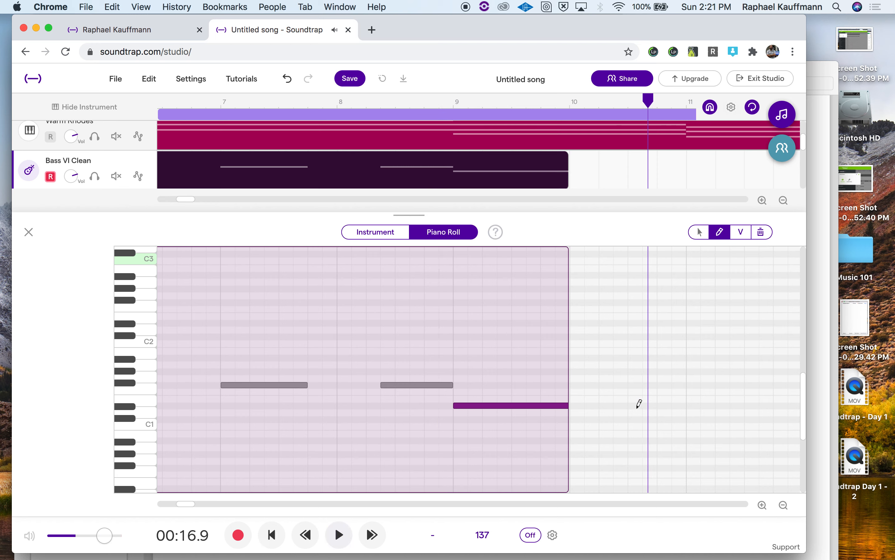
key(space)
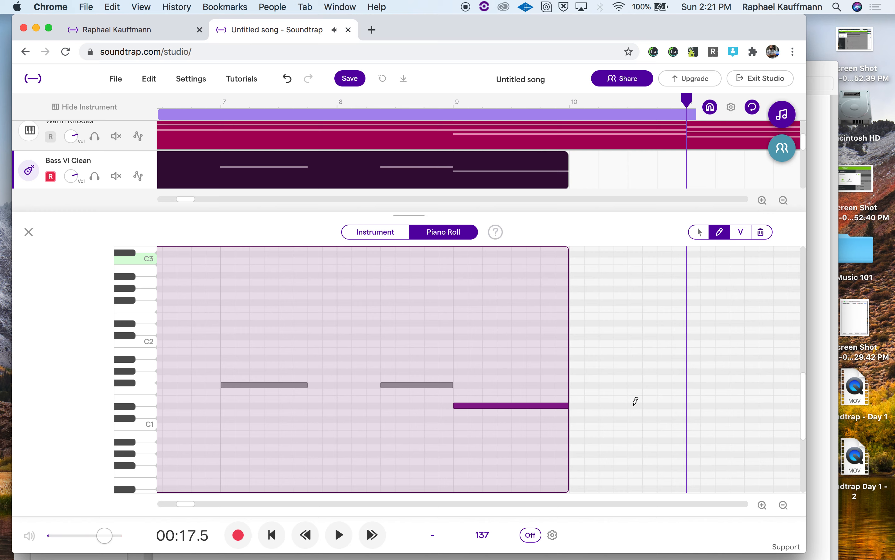
Audition the Db1 key and add a Db1 note of the same length at the start of bar 11.
scroll(635, 401, right, 3)
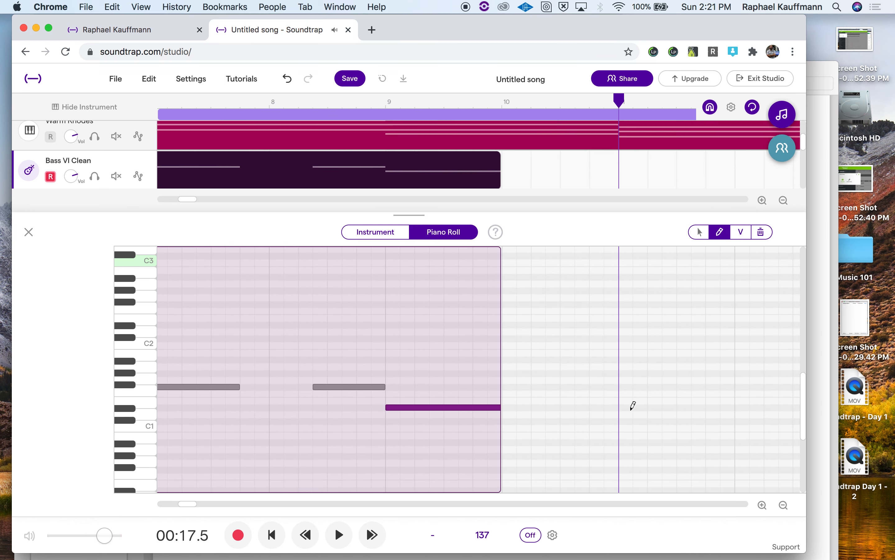
scroll(632, 406, right, 1)
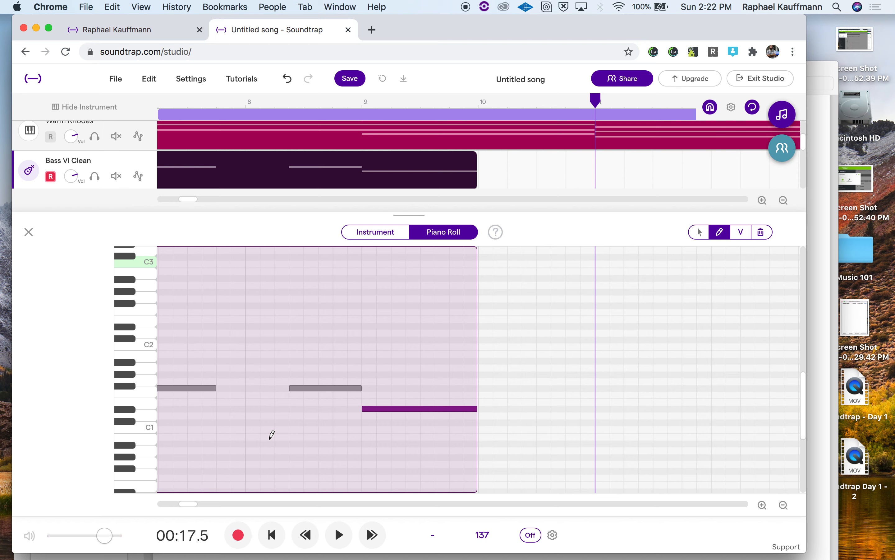
click(131, 422)
click(601, 422)
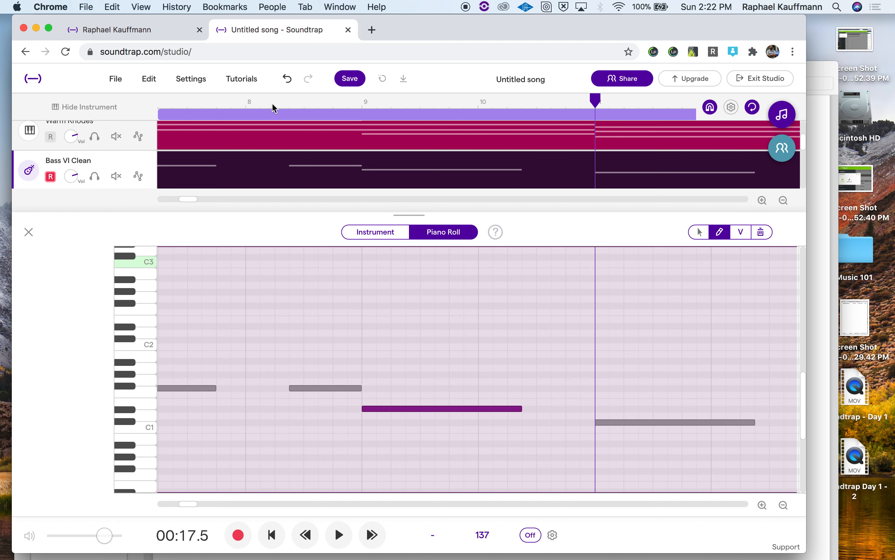
Play back the whole bass line from bar 5.
click(261, 107)
key(space)
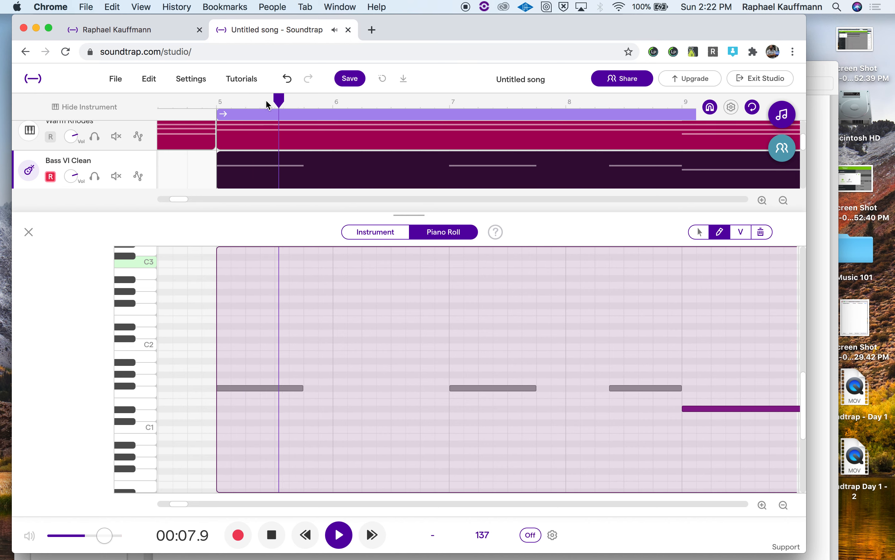
Replay the bass line with the chords from bar 5 through the end of the loop, with all eight bars in view.
click(786, 506)
click(785, 505)
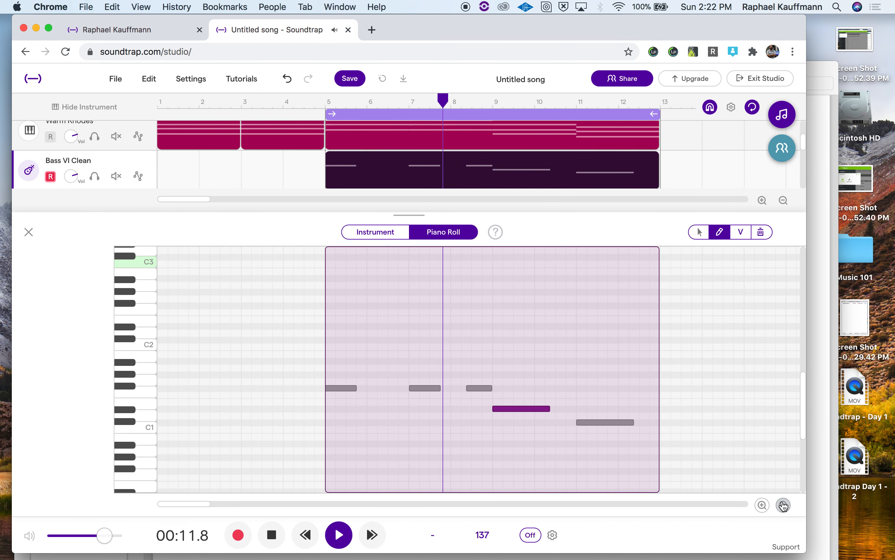
key(space)
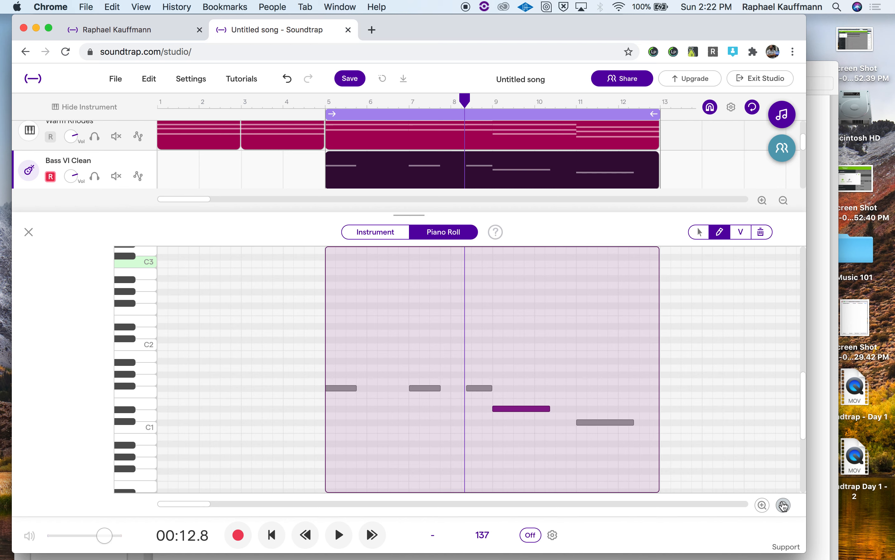
click(324, 101)
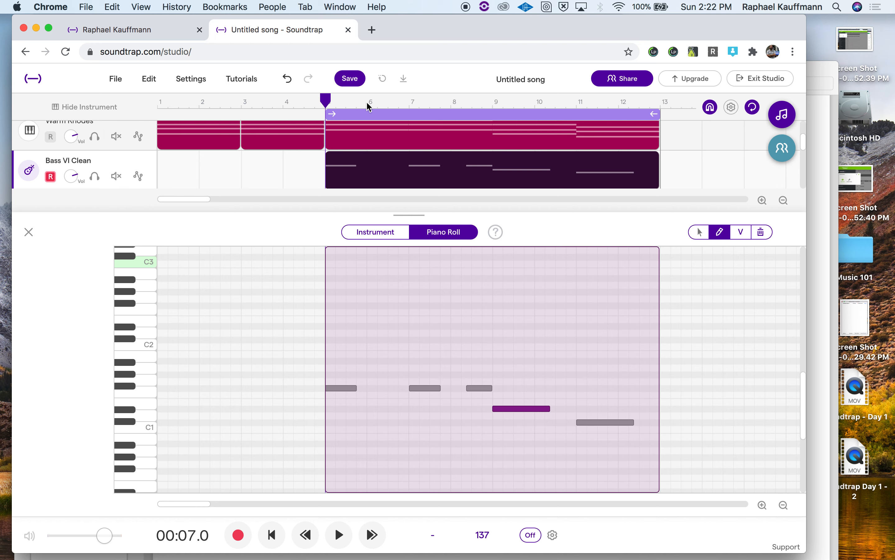
key(space)
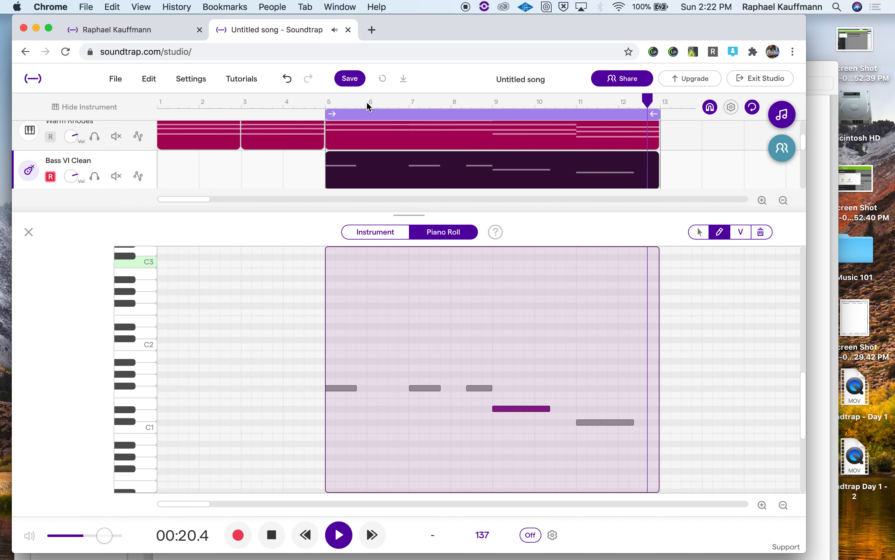
key(space)
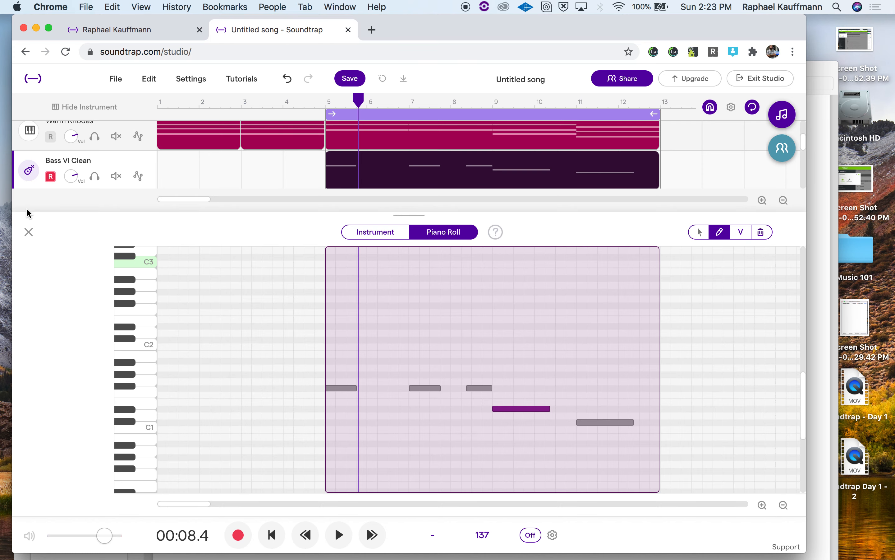
Reopen the bass track's instrument settings and change its preset to Kick Bass from the Bass - Kick (808) category.
click(29, 231)
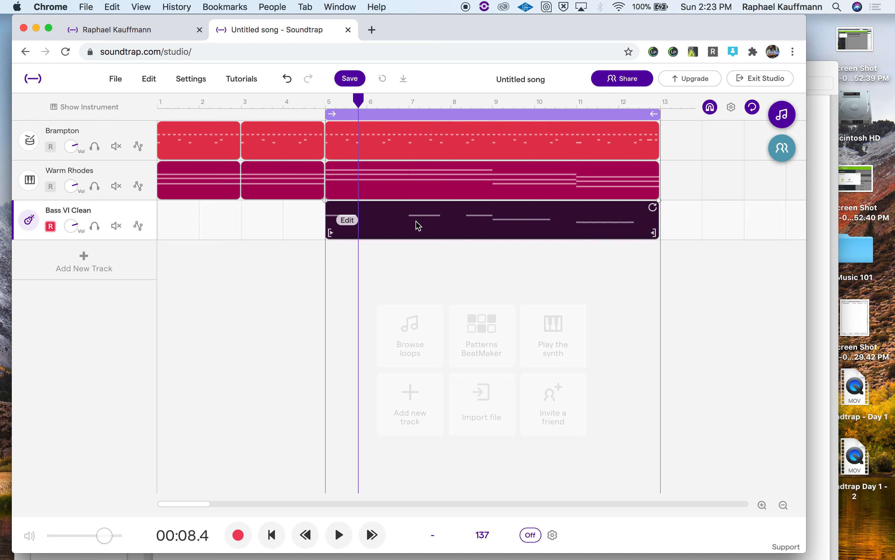
click(29, 224)
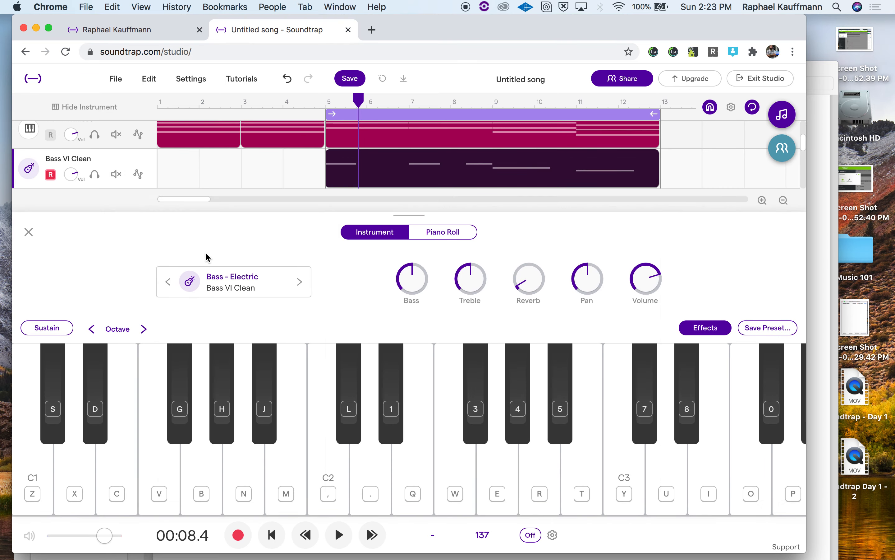
click(264, 288)
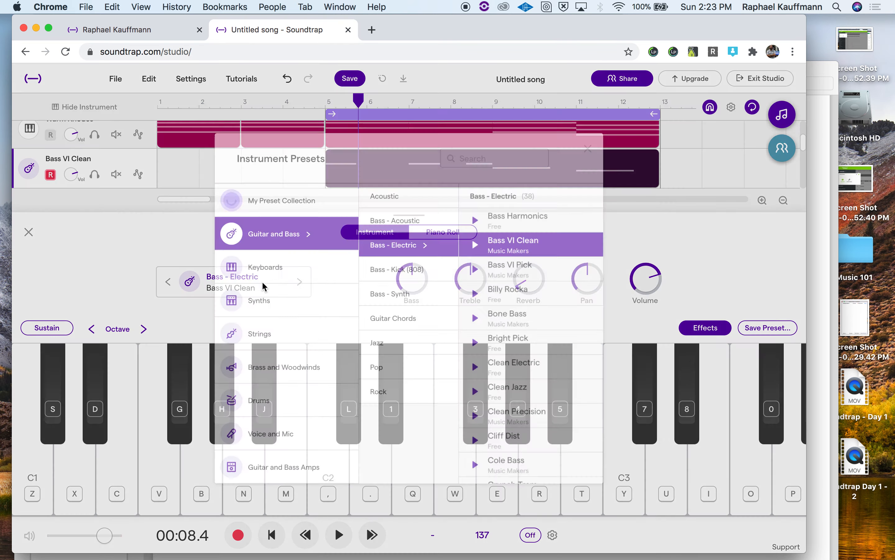
click(395, 266)
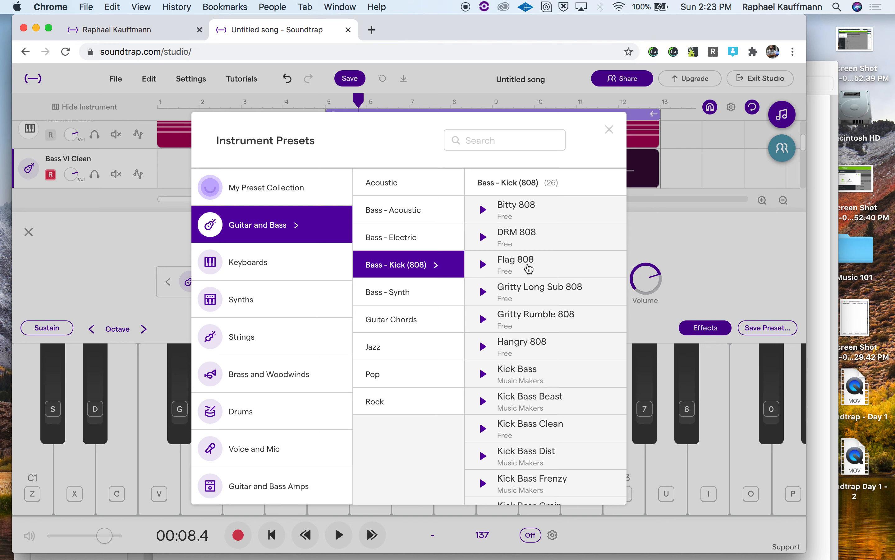
scroll(536, 370, down, 3)
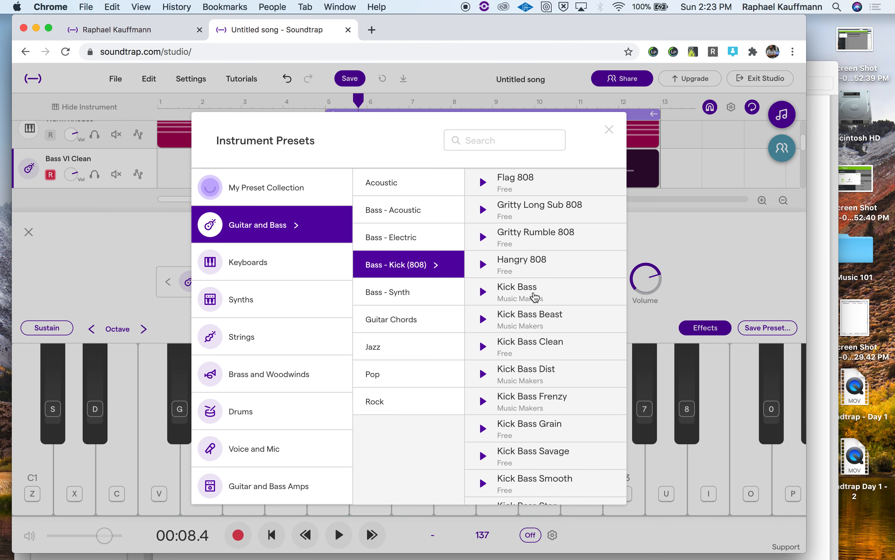
click(536, 297)
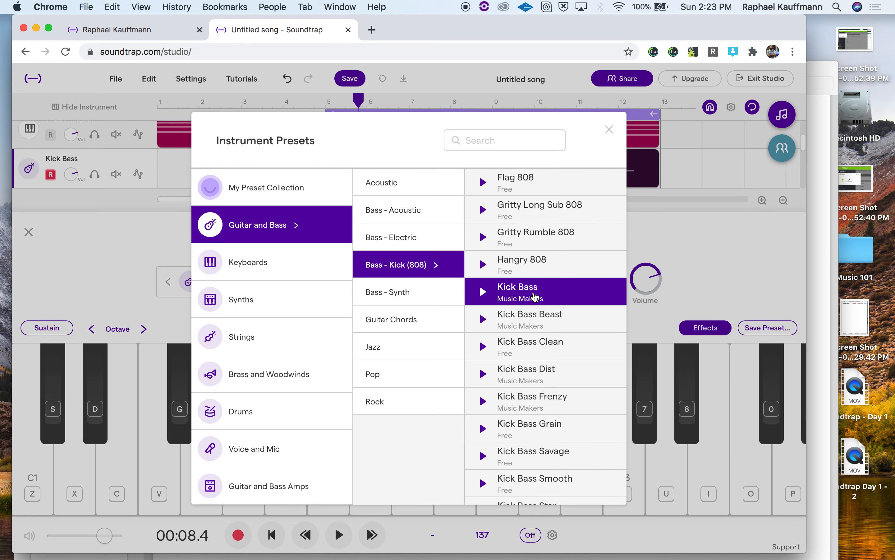
Play the Kick Bass sound from bar 5 and solo its track to hear it alone.
key(space)
key(space)
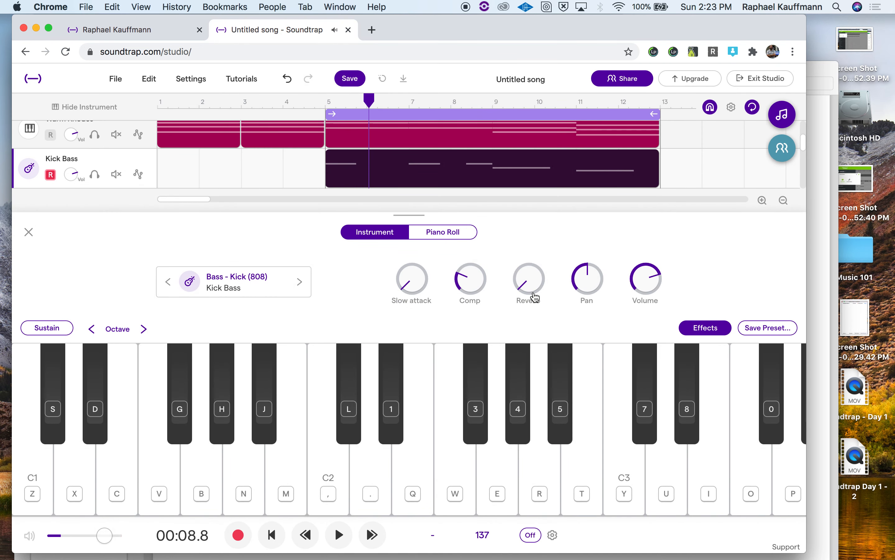
click(325, 102)
key(space)
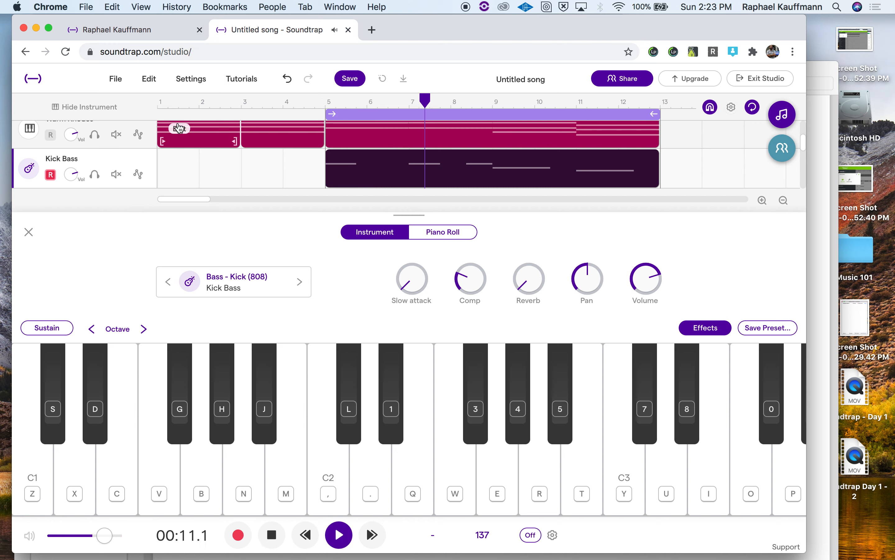
click(95, 174)
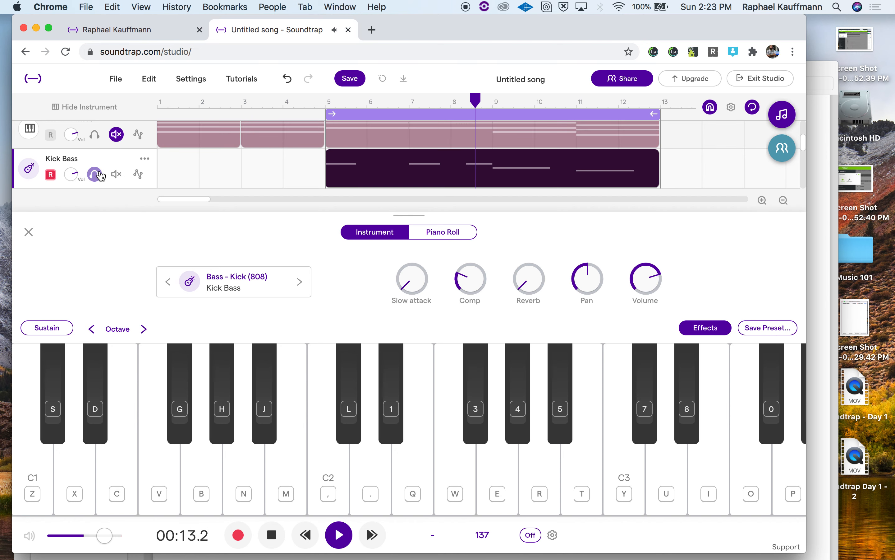
key(space)
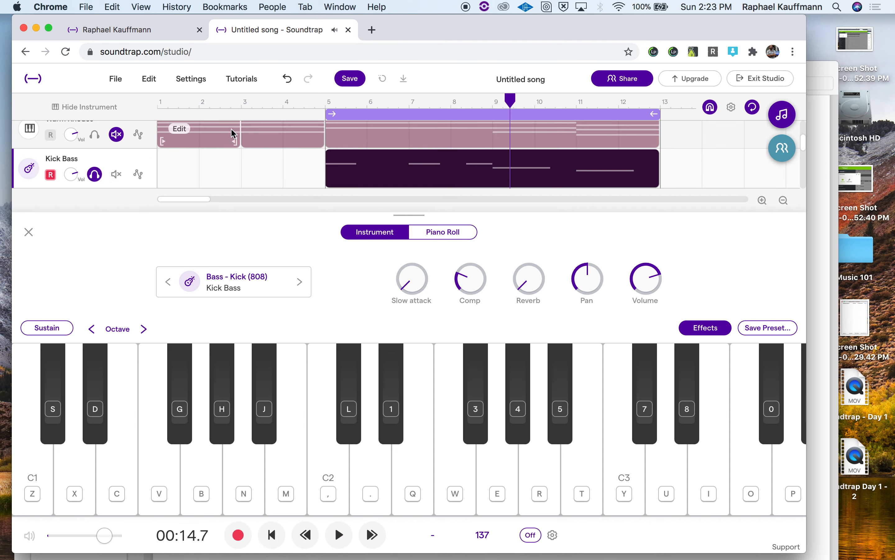
Change the bass track's preset to Kick Sine Bass from the Bass - Kick (808) category.
click(29, 169)
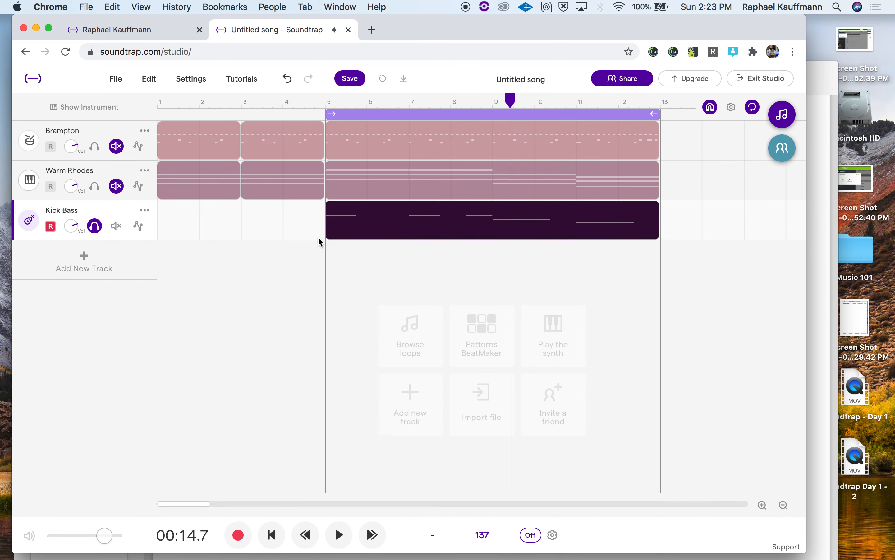
click(24, 227)
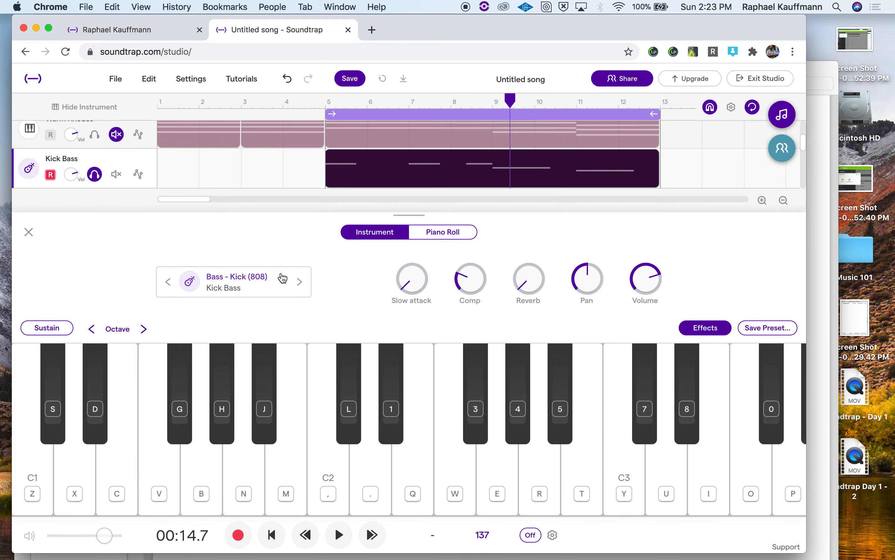
click(281, 282)
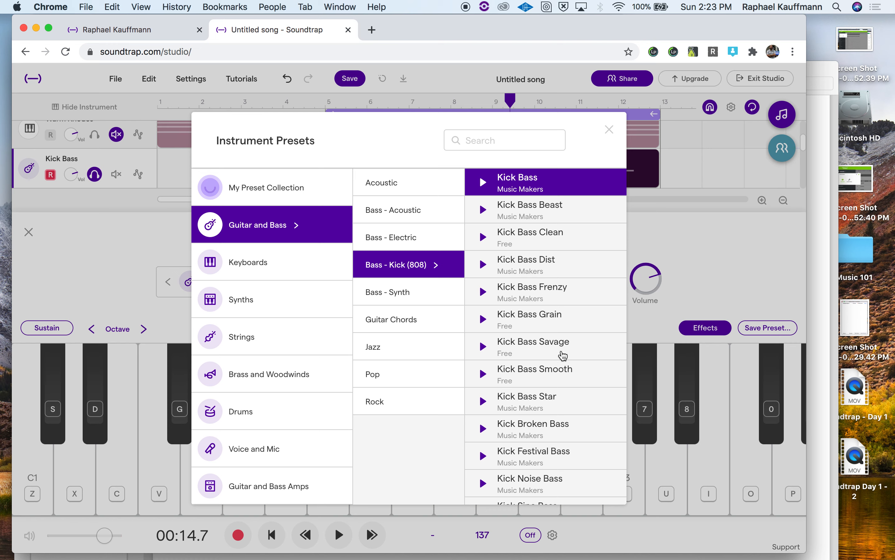
scroll(552, 425, down, 5)
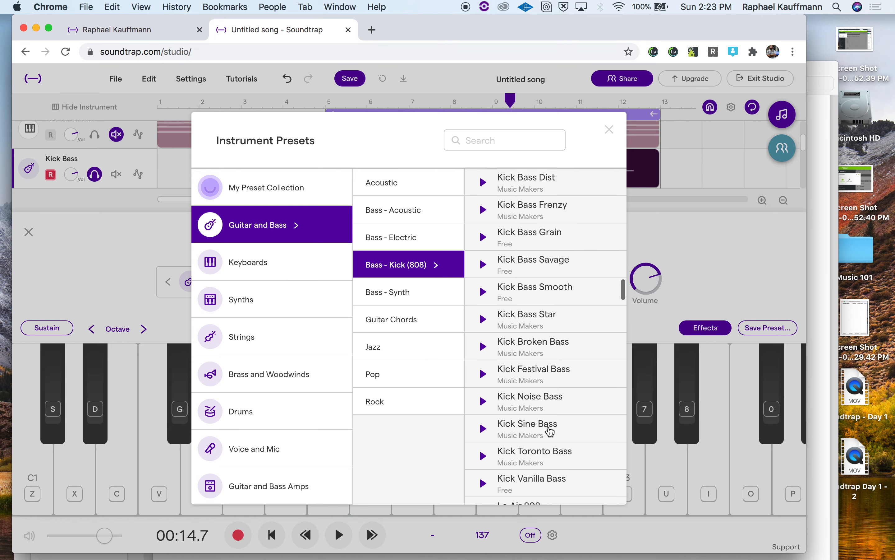
click(543, 386)
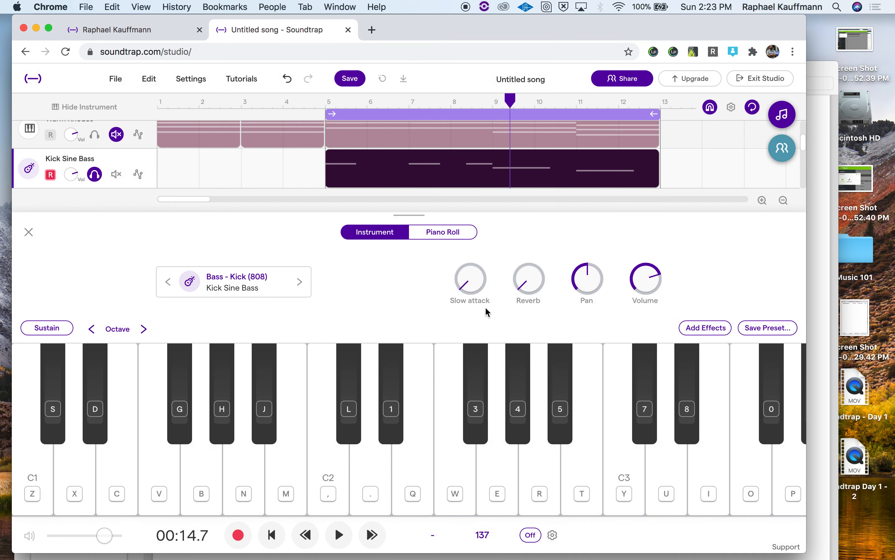
Play the soloed Kick Sine Bass track from bar 5 to listen to its sound.
click(325, 100)
key(space)
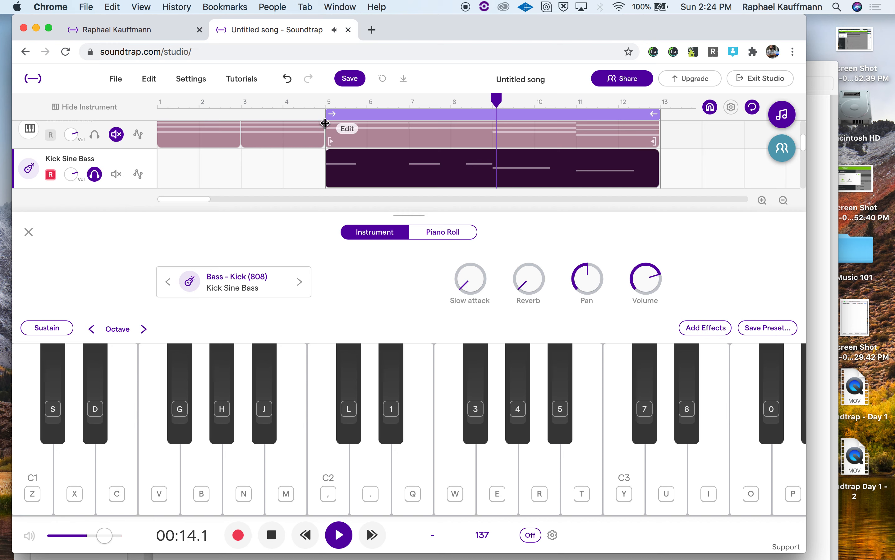
key(space)
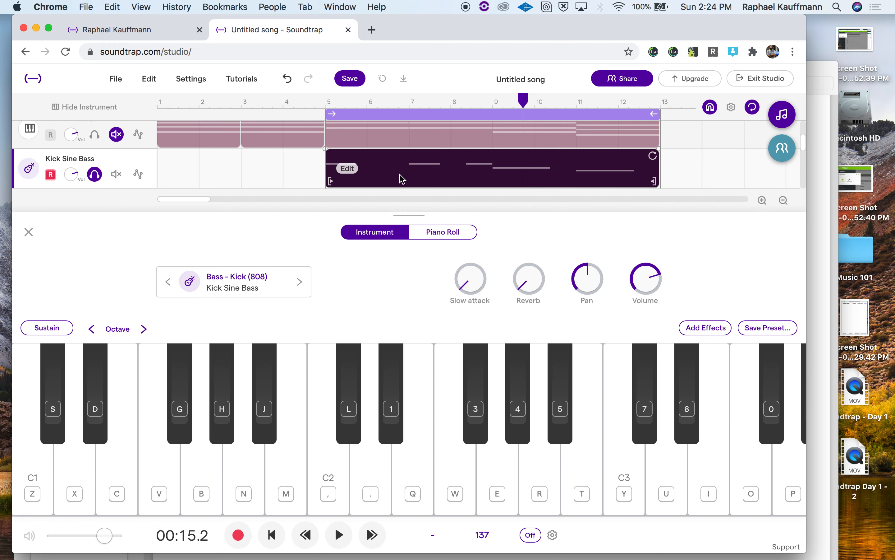
key(space)
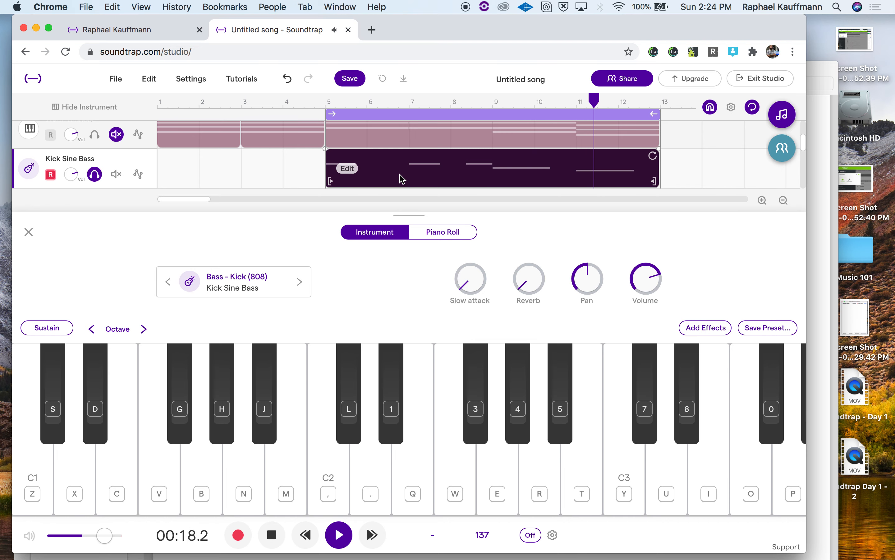
key(space)
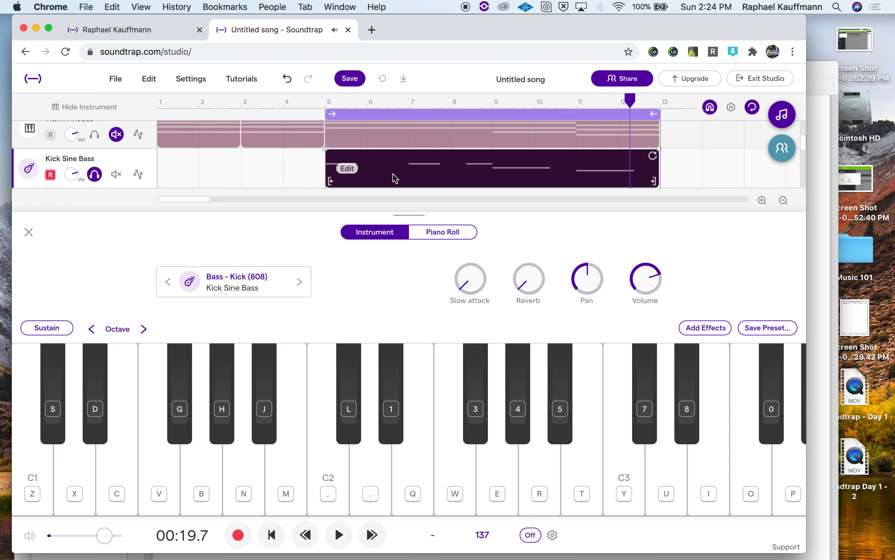
Open the bass region in the piano roll, select all its notes and move them down one octave, the first to Gb0.
double_click(397, 178)
drag(341, 376, 617, 453)
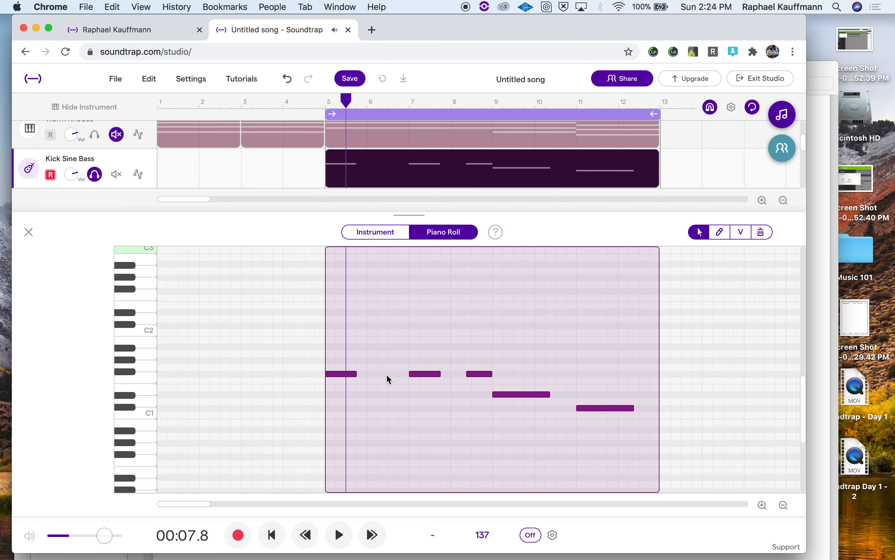
click(332, 374)
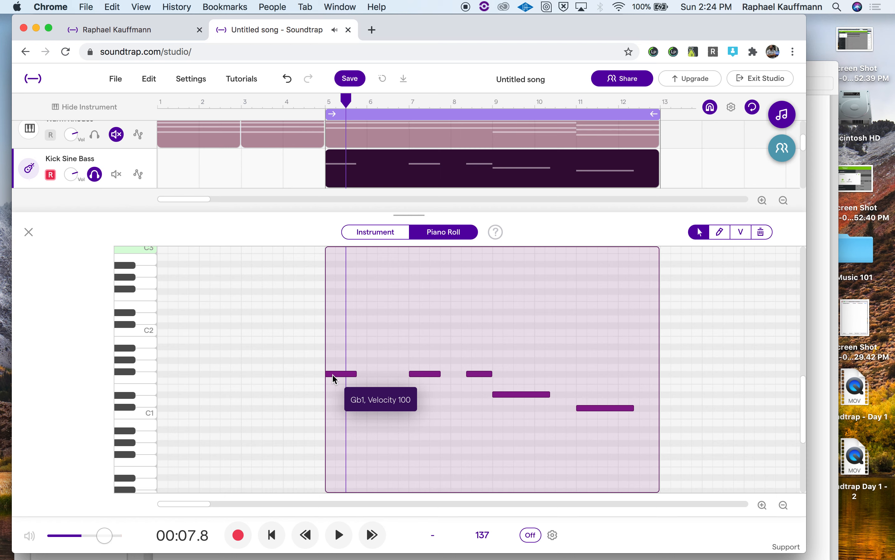
drag(333, 374, 333, 458)
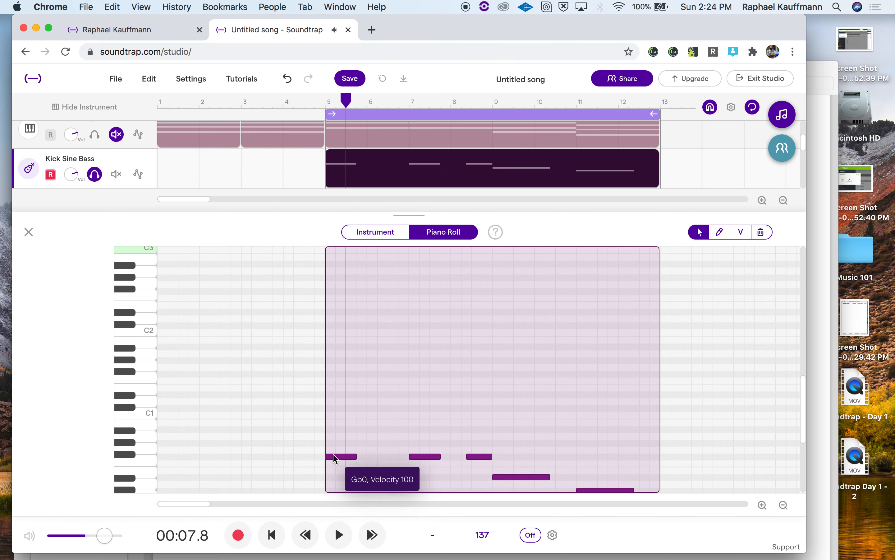
Play the lowered bass notes from bar 5 with the bass track still soloed.
click(327, 102)
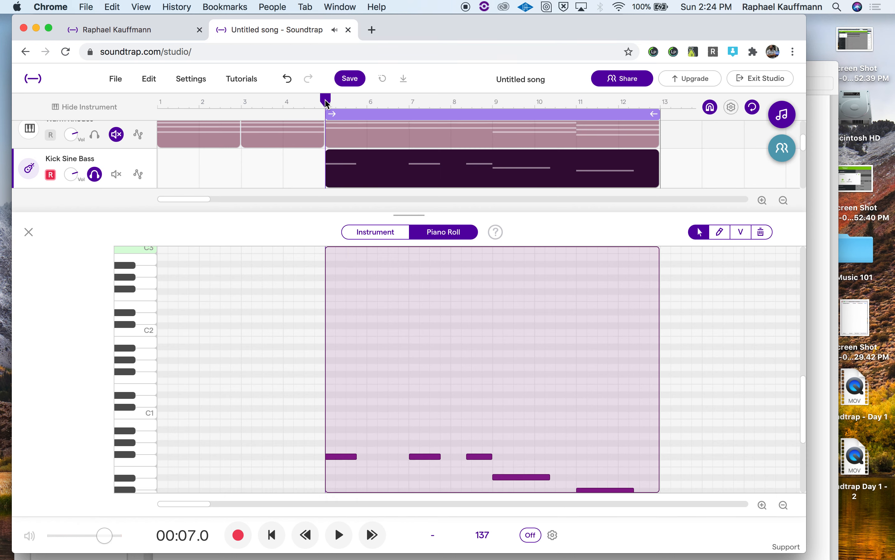
key(space)
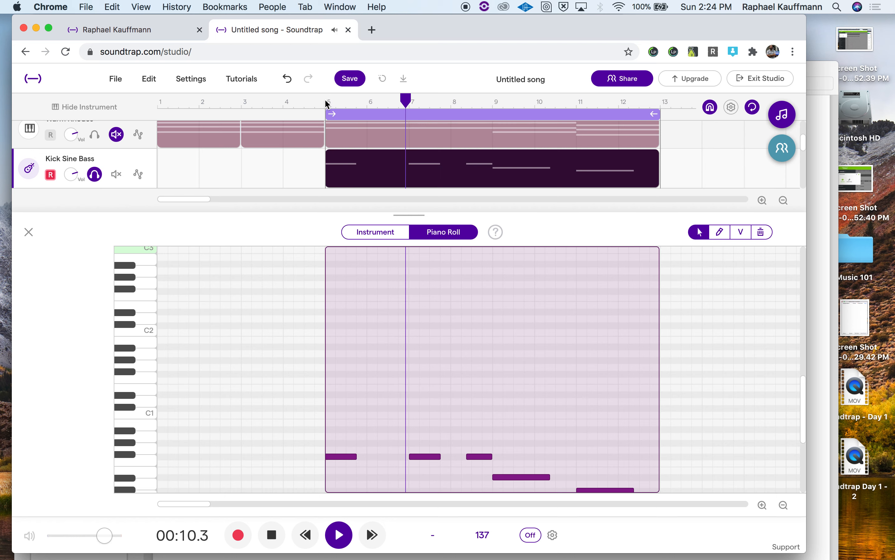
key(space)
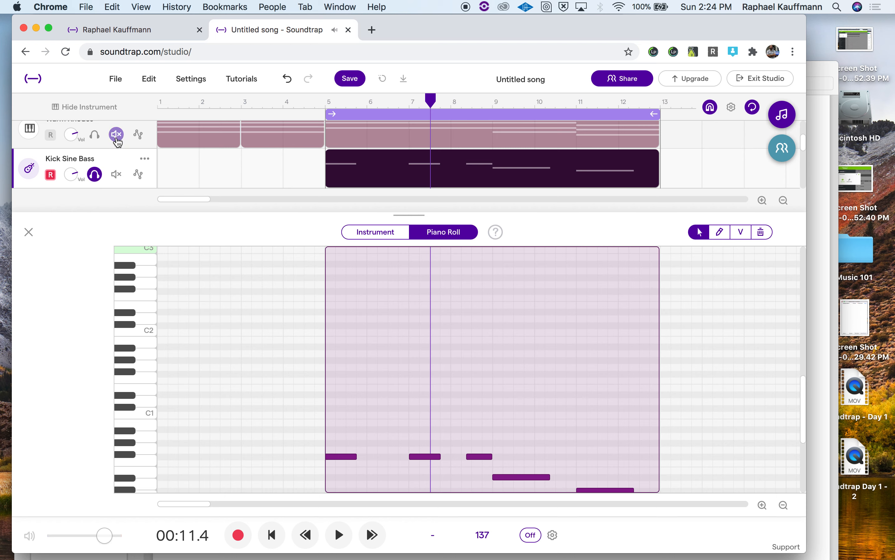
Turn off solo on the Kick Sine Bass and Warm Rhodes tracks and leave every track unmuted.
click(95, 174)
click(95, 135)
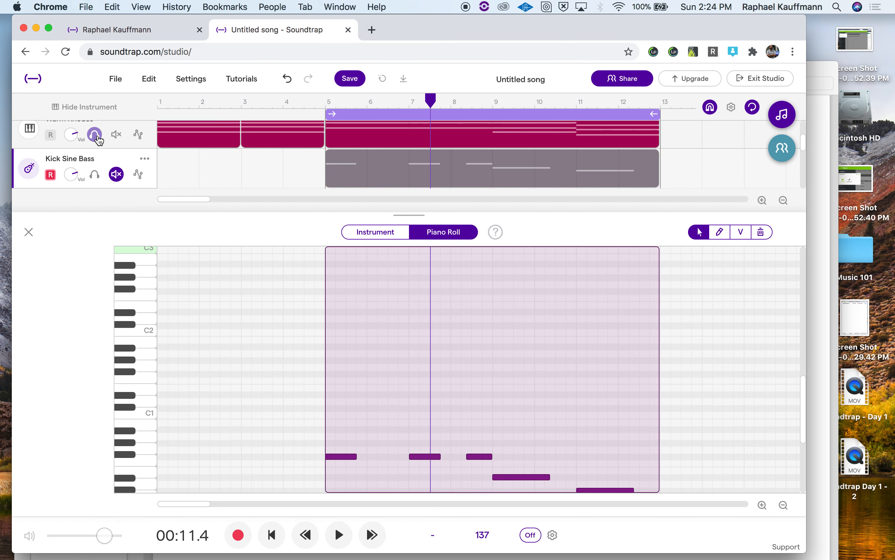
click(116, 174)
click(95, 175)
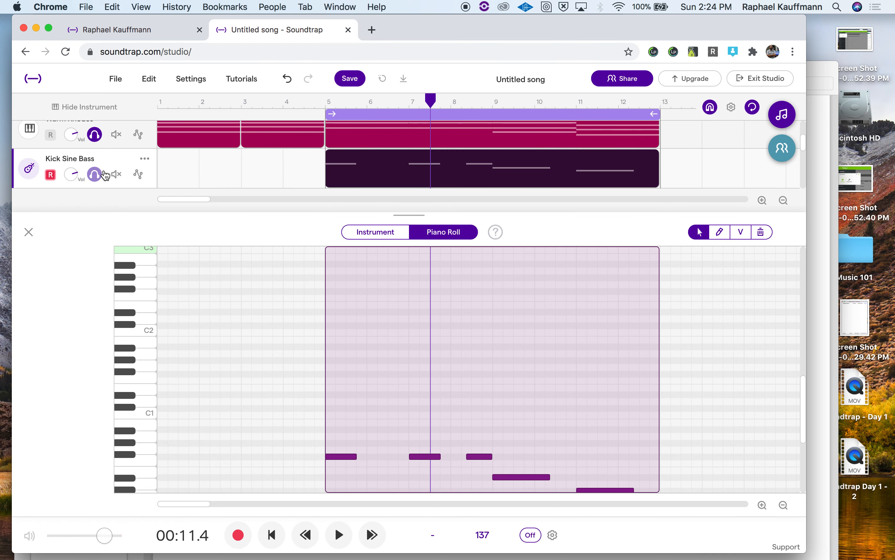
click(95, 174)
click(94, 137)
Play all tracks together from bar 5 to hear the lowered bass with the drums and chords.
key(space)
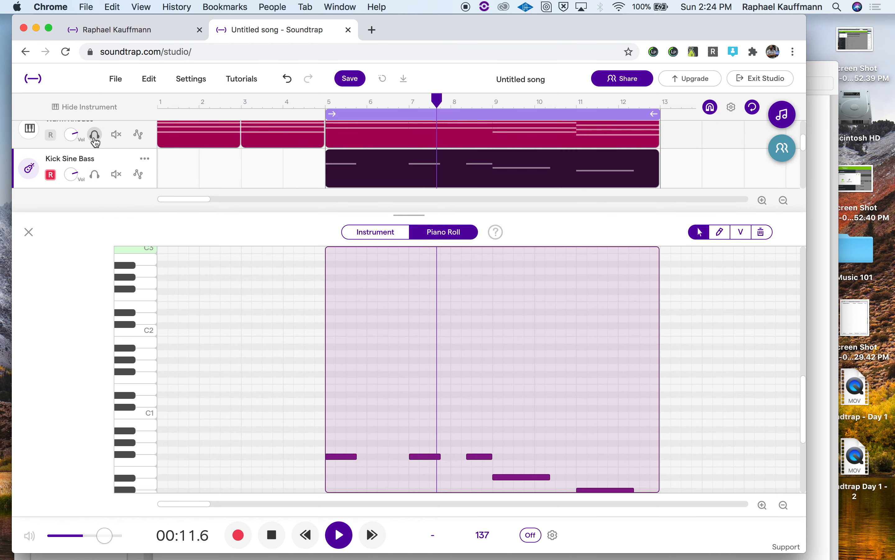
click(326, 98)
key(space)
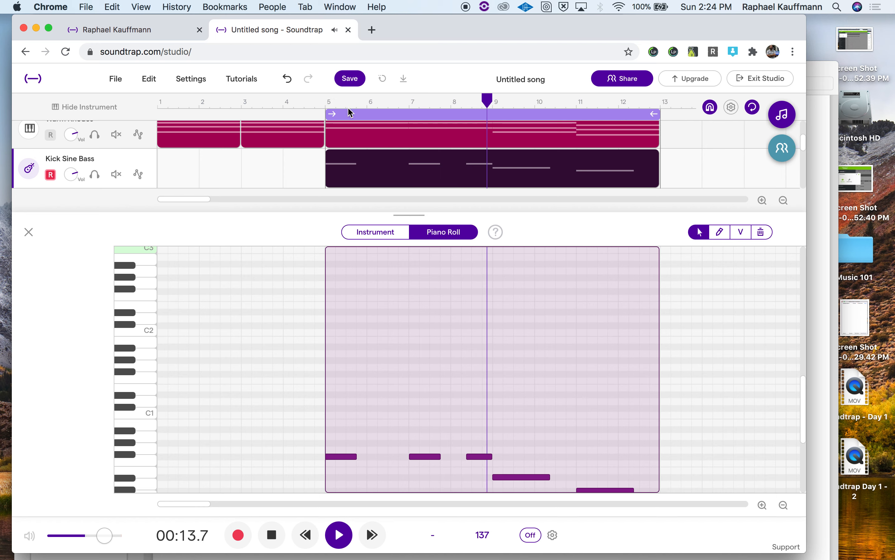
key(space)
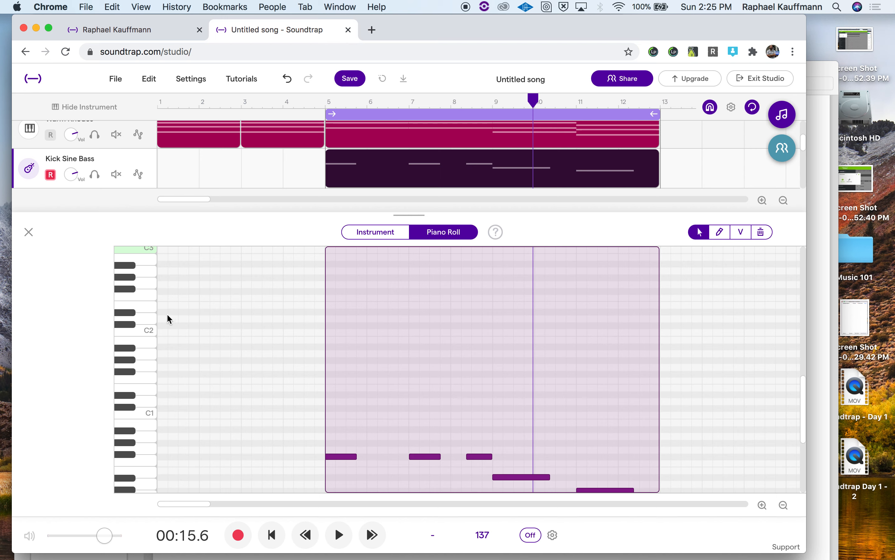
Close the piano roll and loop the bar 5 regions of the drum, Warm Rhodes and bass tracks out to bar 45.
click(29, 232)
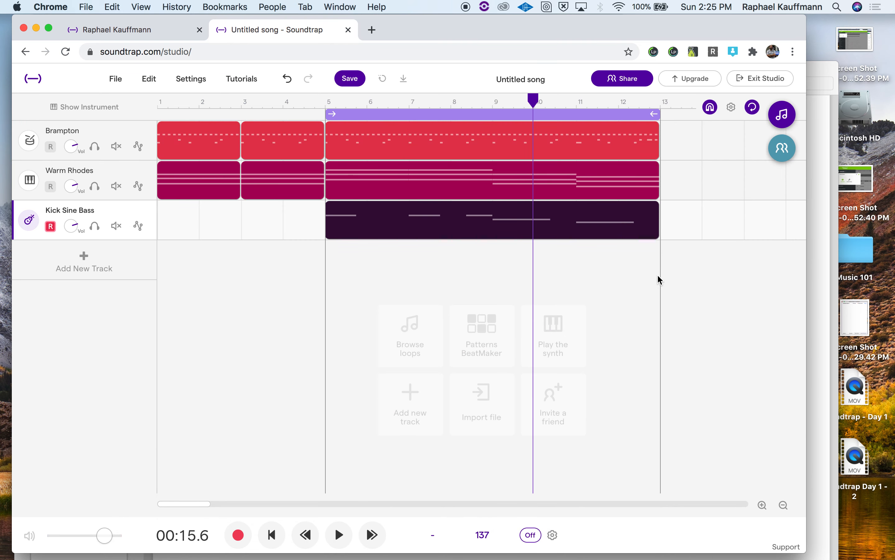
click(784, 505)
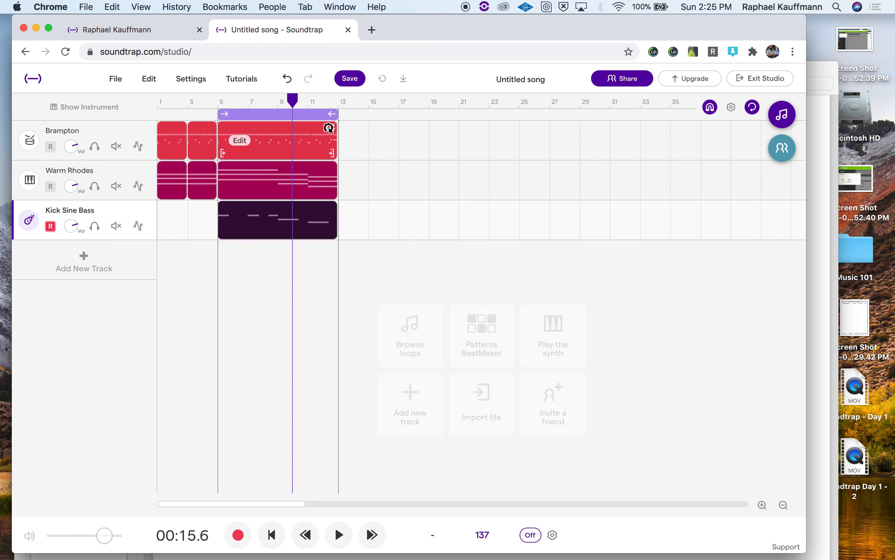
drag(329, 128, 701, 134)
drag(203, 171, 690, 192)
drag(214, 207, 684, 222)
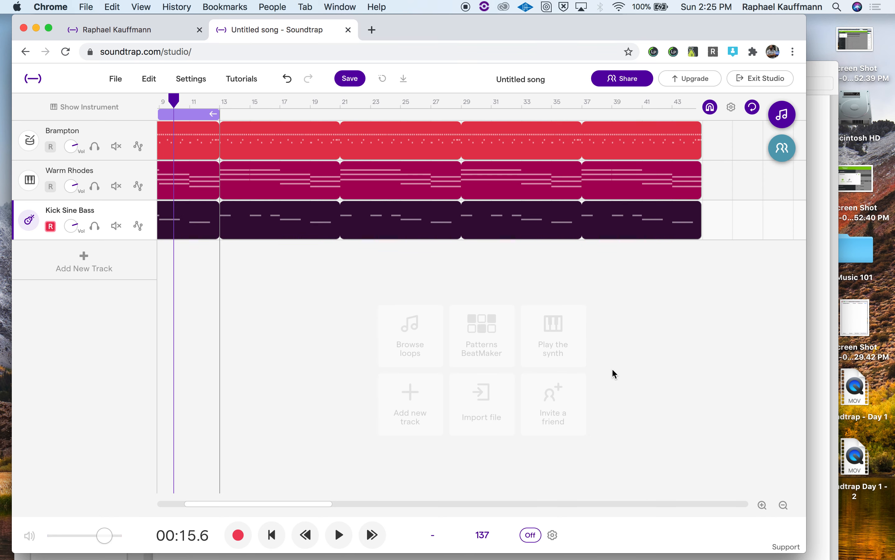
Place the playhead at bar 21 and split the looped bass, Warm Rhodes and drum regions there.
click(784, 504)
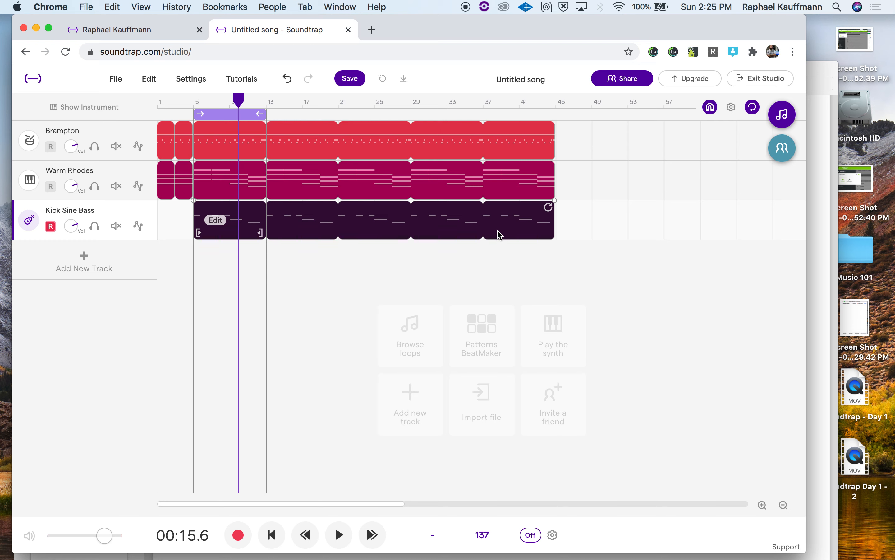
click(339, 100)
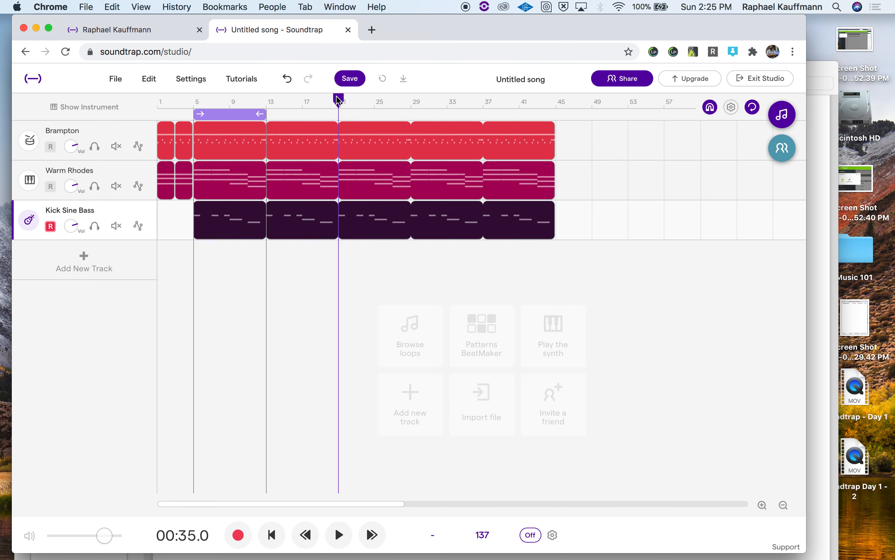
click(330, 217)
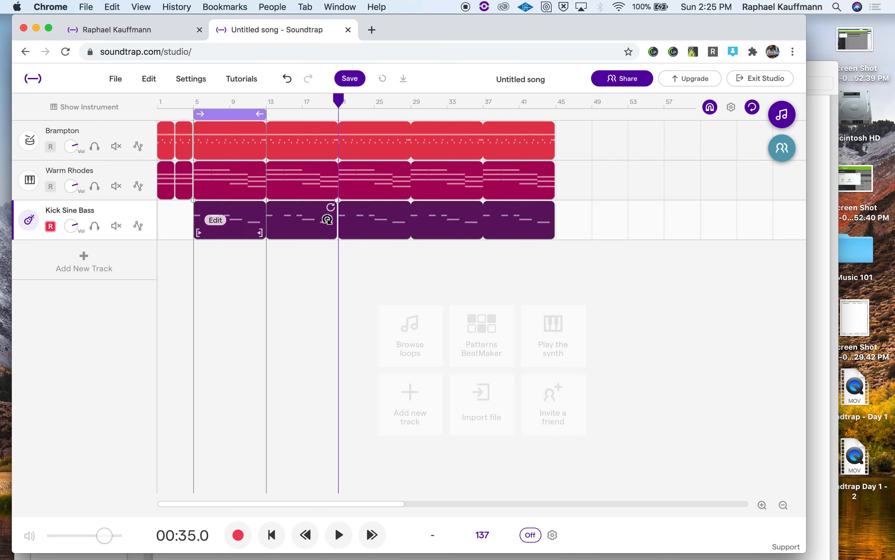
click(333, 179)
click(327, 154)
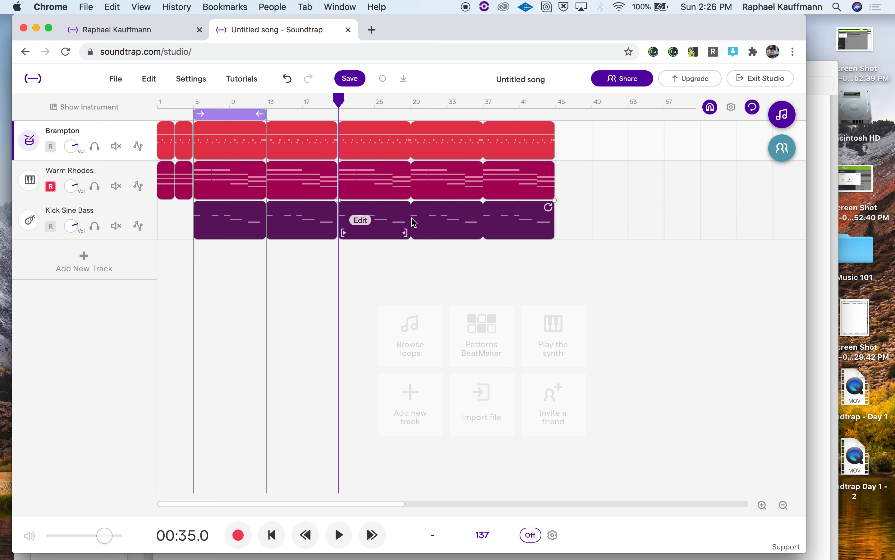
key(super+Tab)
key(super+Tab)
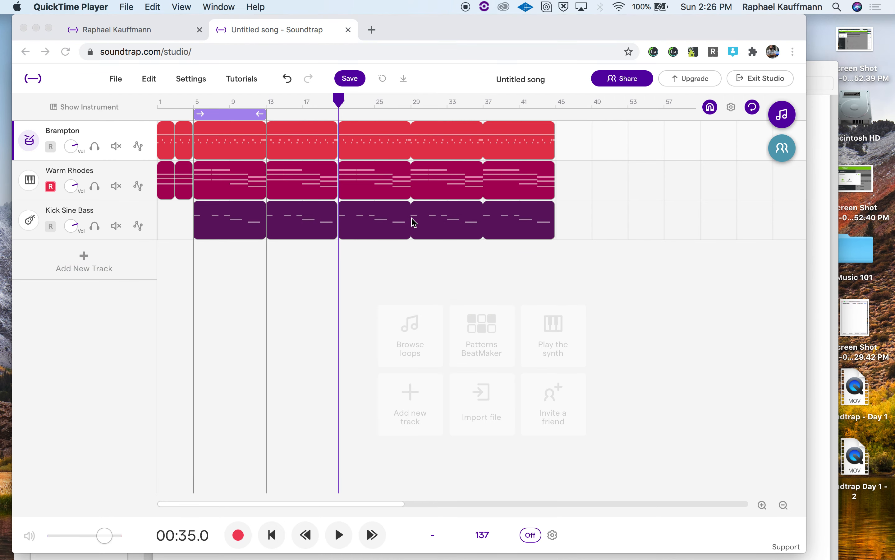